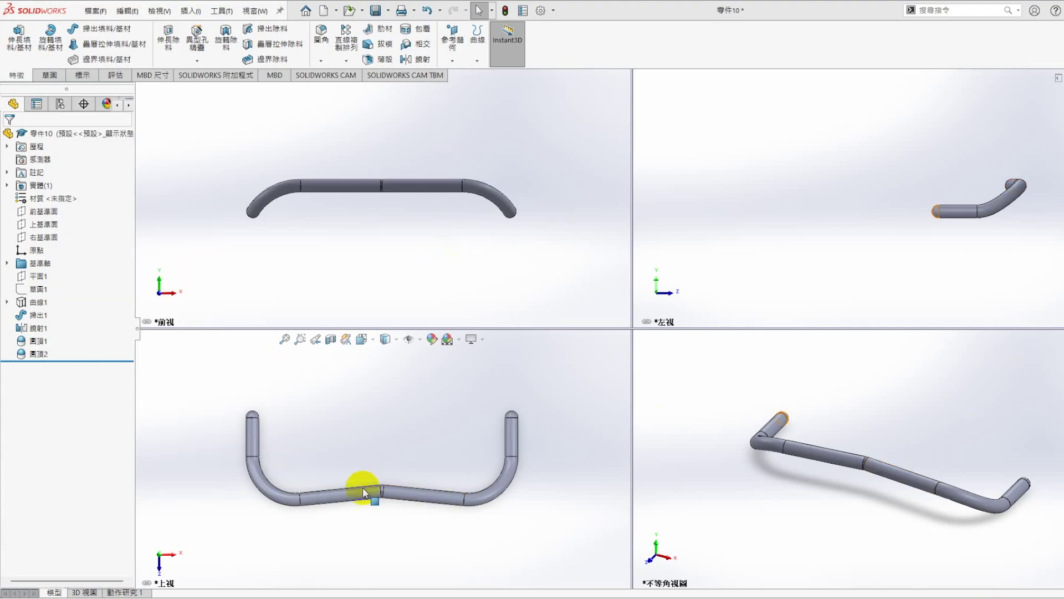
# Highlight Sweep1 in the finished handlebar part to review it, then deselect it
pyautogui.click(22, 314)
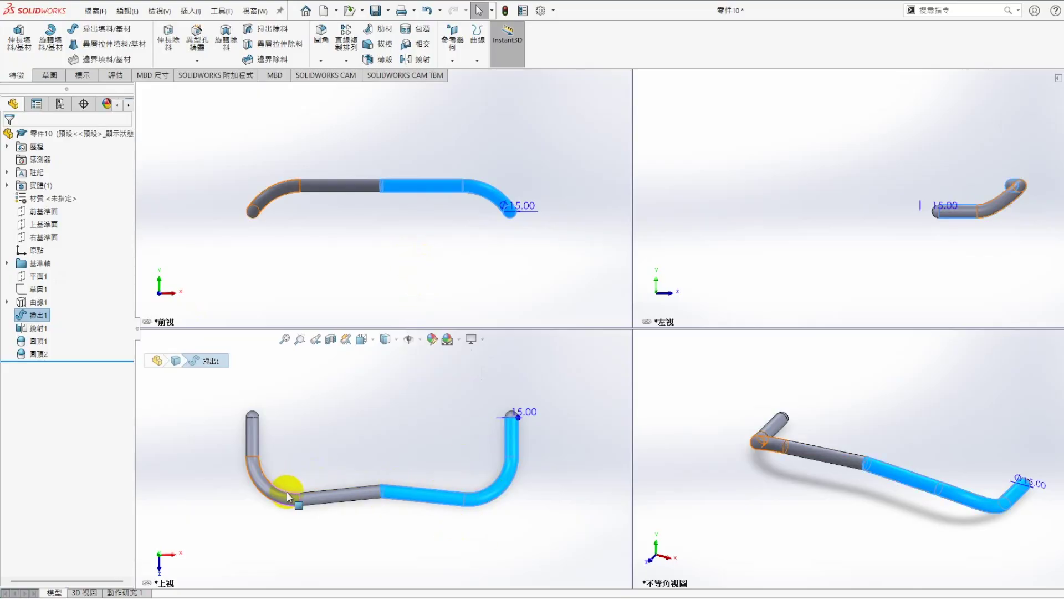
pyautogui.click(500, 524)
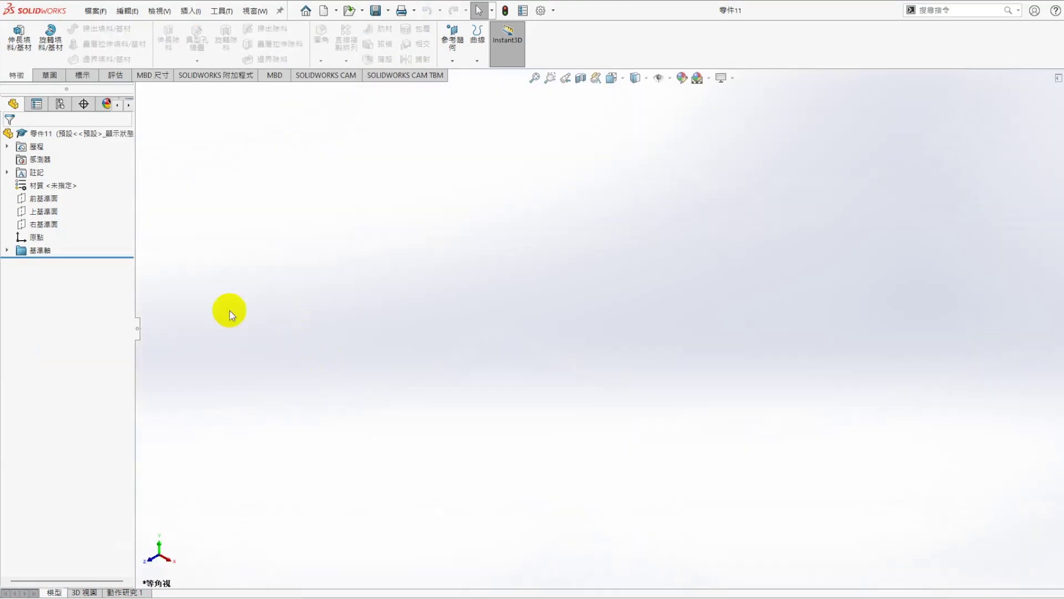
# Add reference plane 平面1 offset 30 mm from the Top Plane and sketch on it
pyautogui.click(44, 211)
pyautogui.click(453, 61)
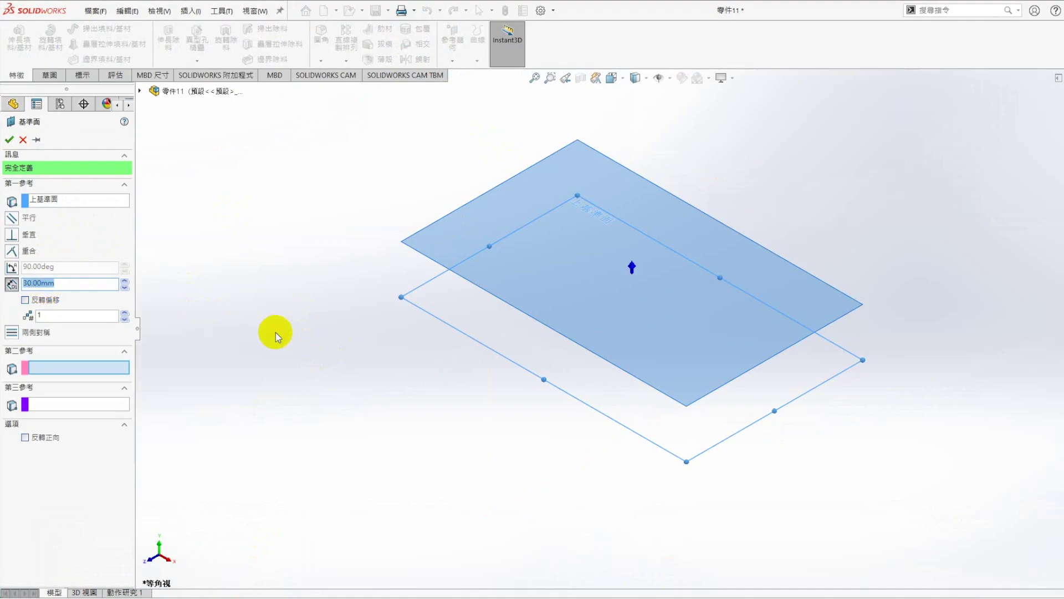
pyautogui.press('Return')
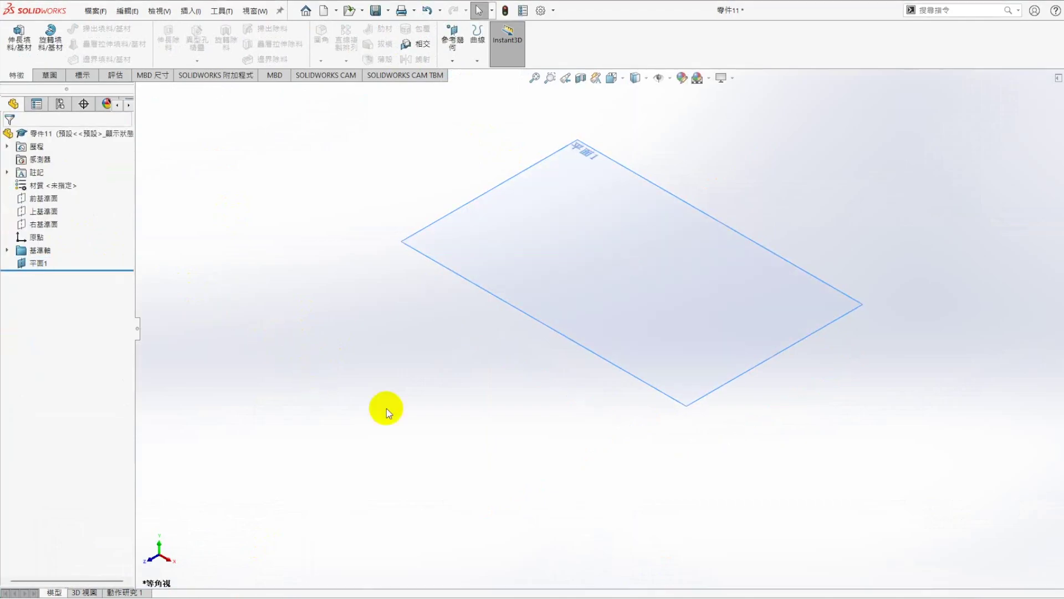
pyautogui.rightClick(569, 172)
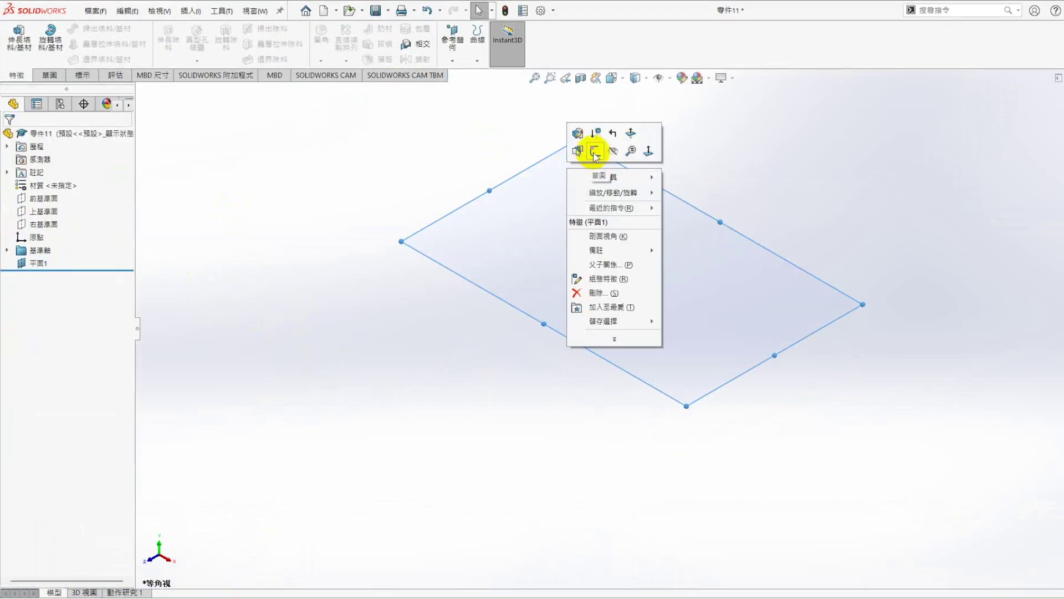
pyautogui.click(594, 153)
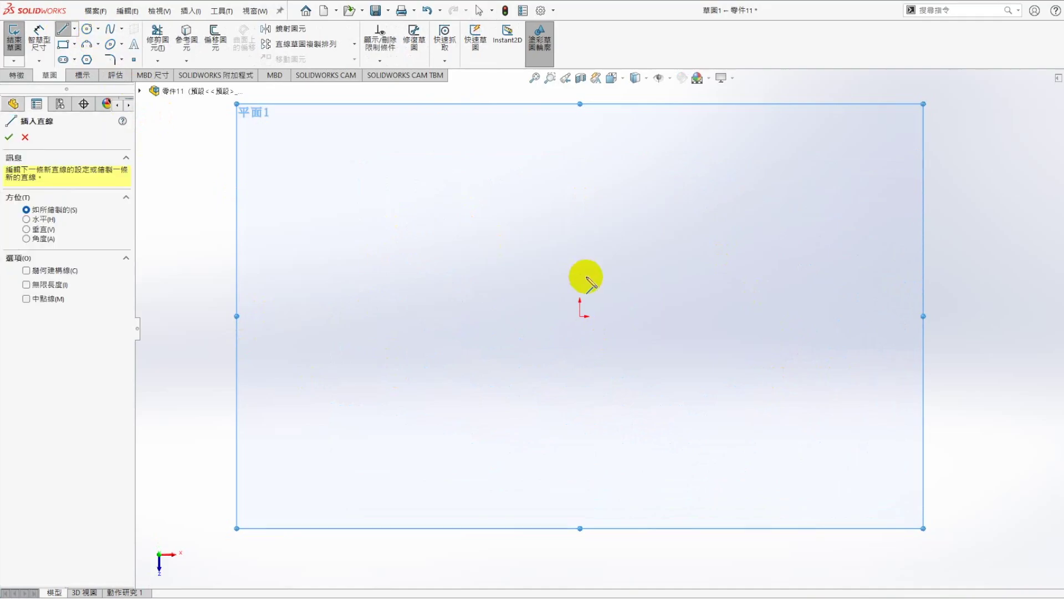
# Draw a sloped line joined to a vertical line, plus a circle left of them
pyautogui.click(602, 289)
pyautogui.click(802, 334)
pyautogui.click(803, 203)
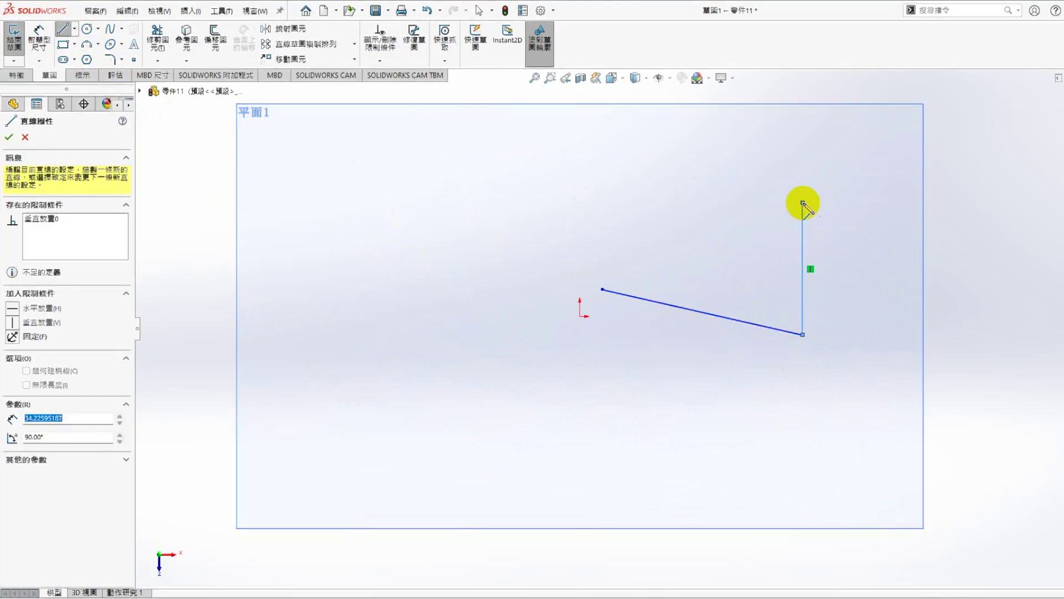
pyautogui.press('Escape')
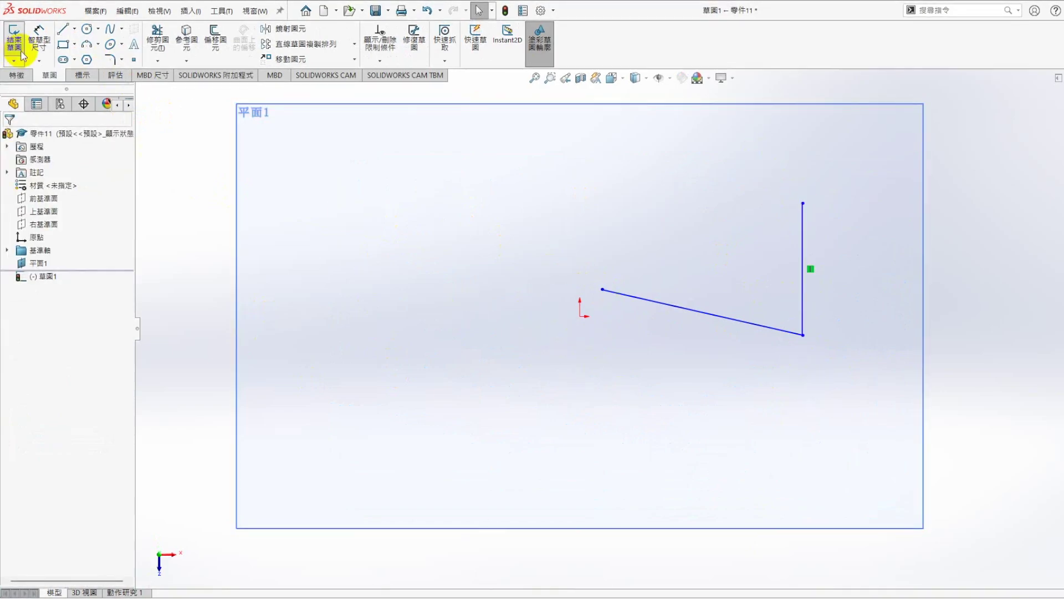
pyautogui.click(87, 29)
pyautogui.click(580, 316)
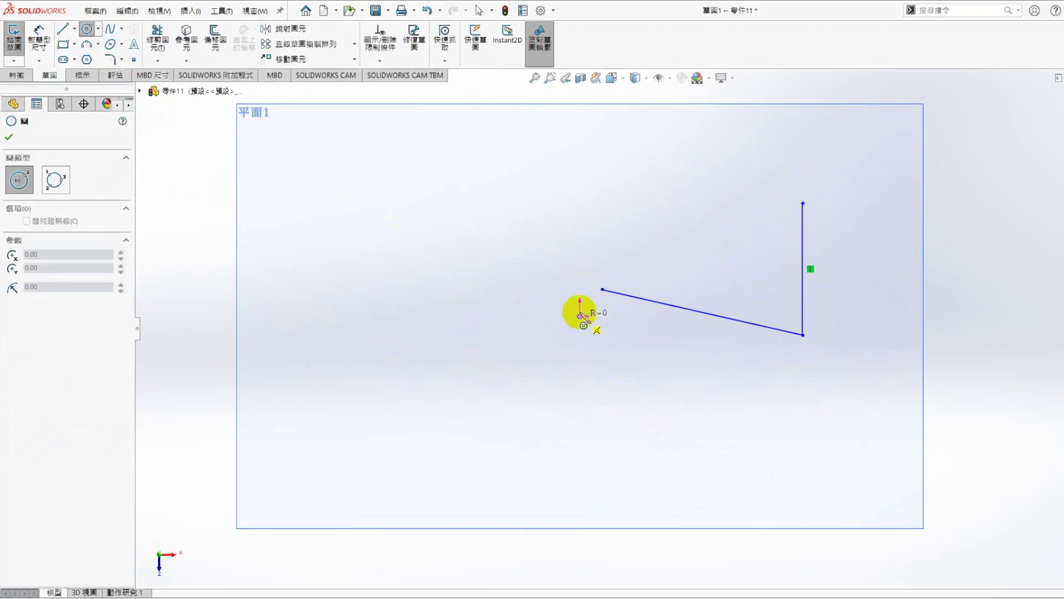
pyautogui.scroll(-2, 580, 299)
pyautogui.click(590, 284)
pyautogui.press('Escape')
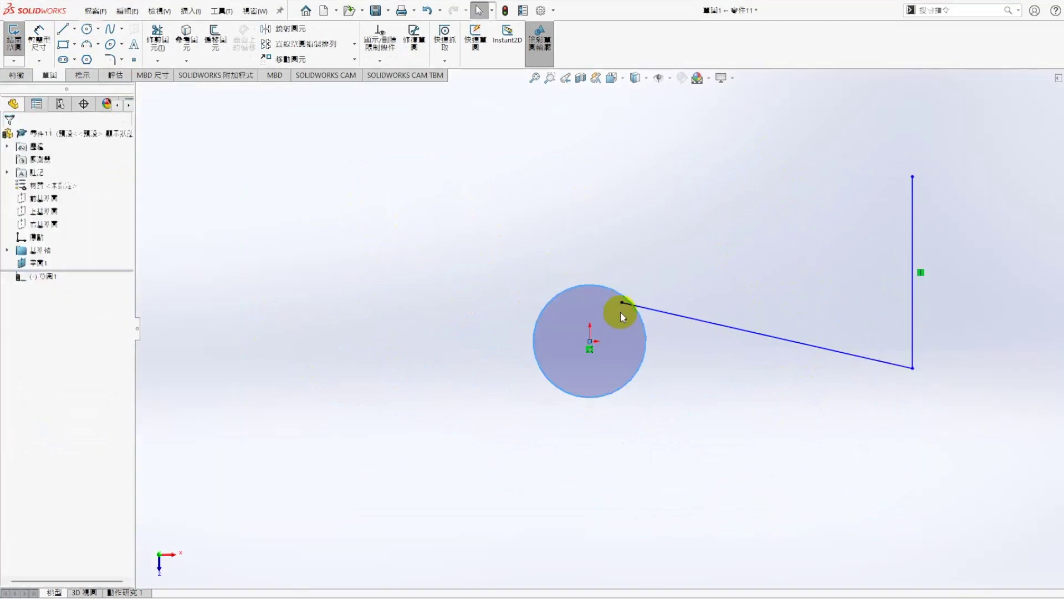
# Make the sloped line coincident with and tangent to the circle, then drag its endpoints into place
pyautogui.click(621, 295)
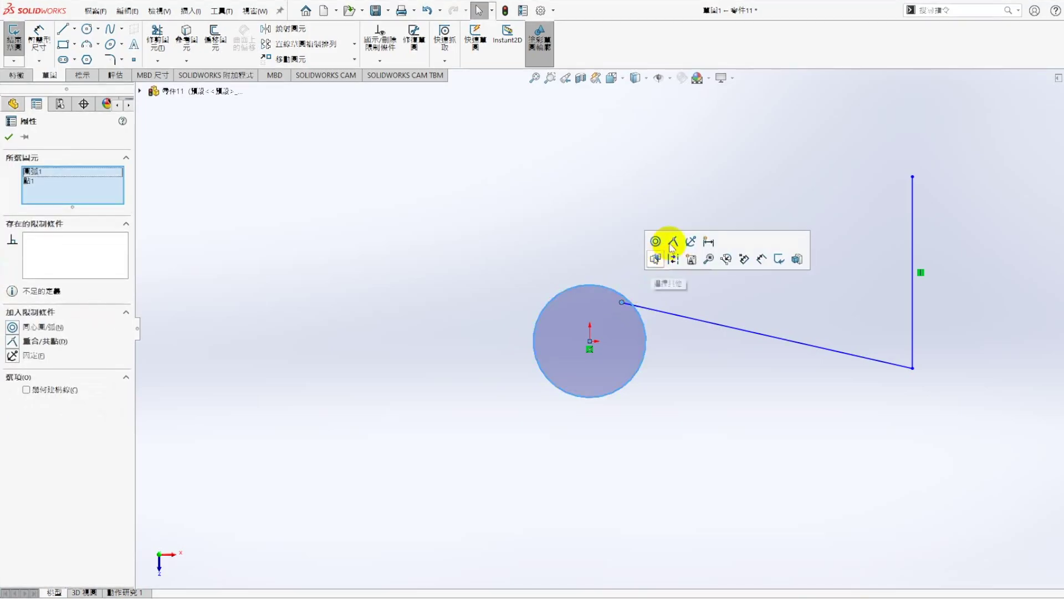
pyautogui.click(673, 242)
pyautogui.click(657, 303)
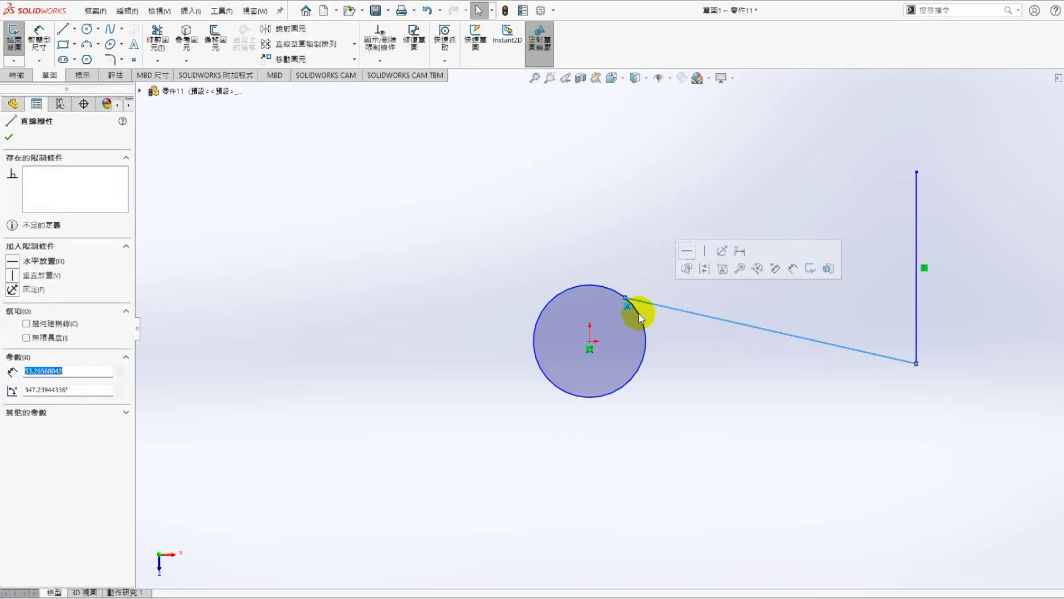
pyautogui.click(673, 260)
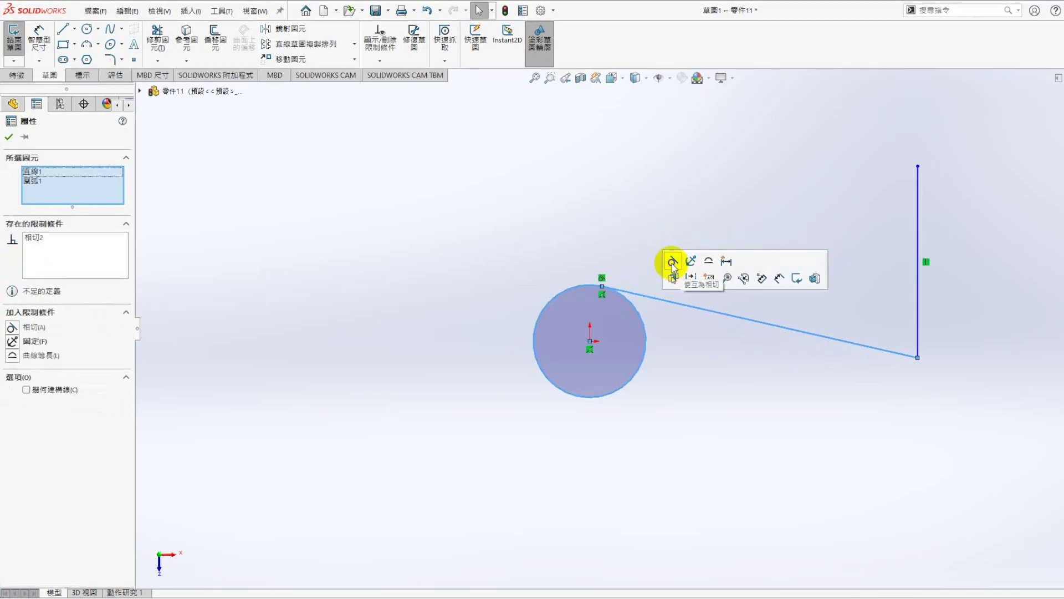
pyautogui.click(501, 221)
pyautogui.moveTo(603, 287); pyautogui.dragTo(625, 297)
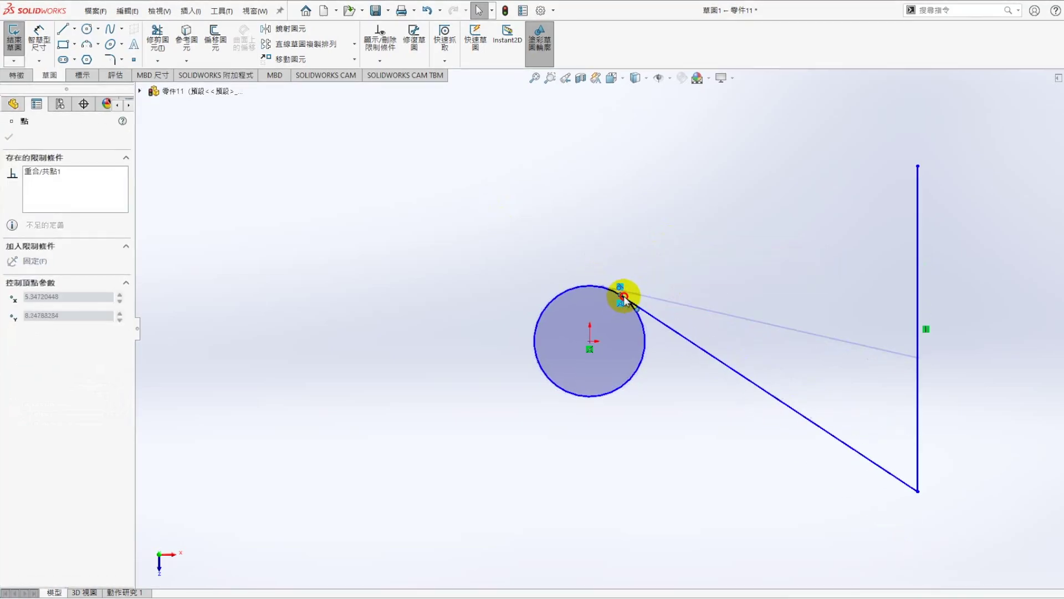
pyautogui.moveTo(921, 531); pyautogui.dragTo(1031, 347)
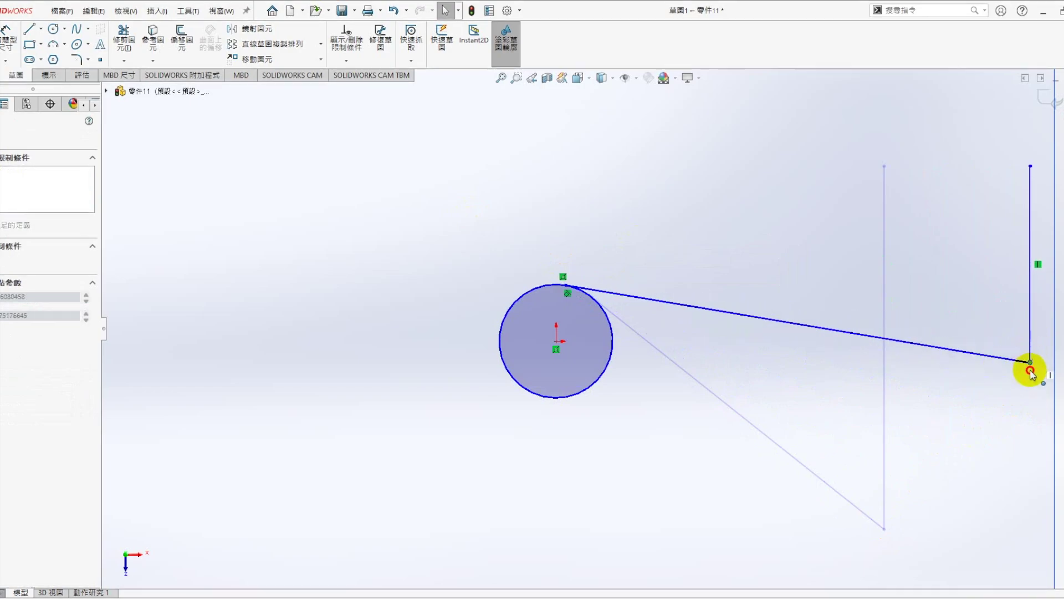
pyautogui.moveTo(1030, 347); pyautogui.dragTo(1051, 380)
pyautogui.click(1026, 423)
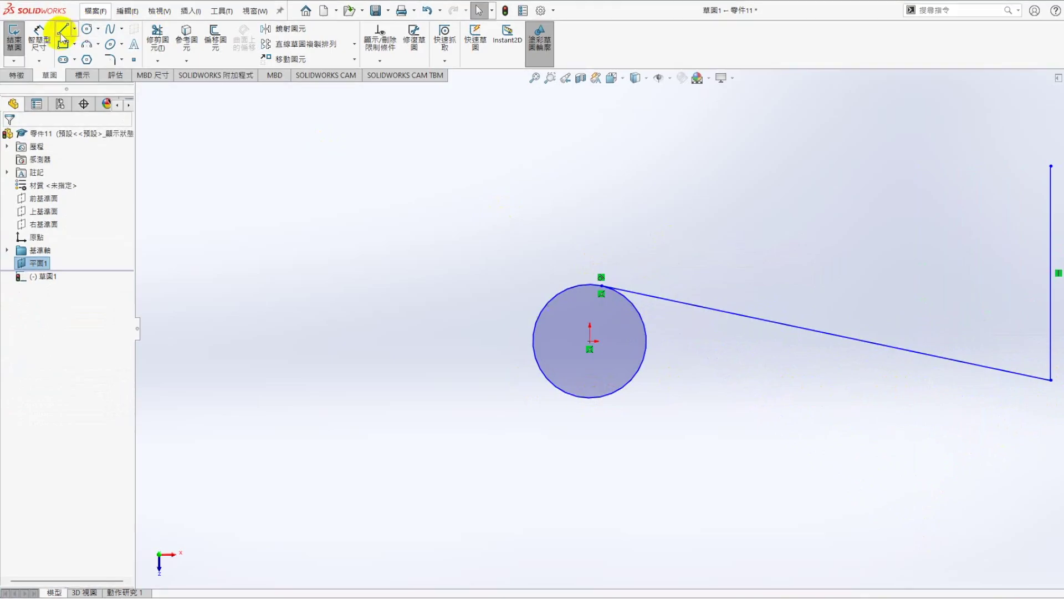
# Draw a horizontal centreline from the circle's bottom to the vertical line's bottom
pyautogui.click(75, 33)
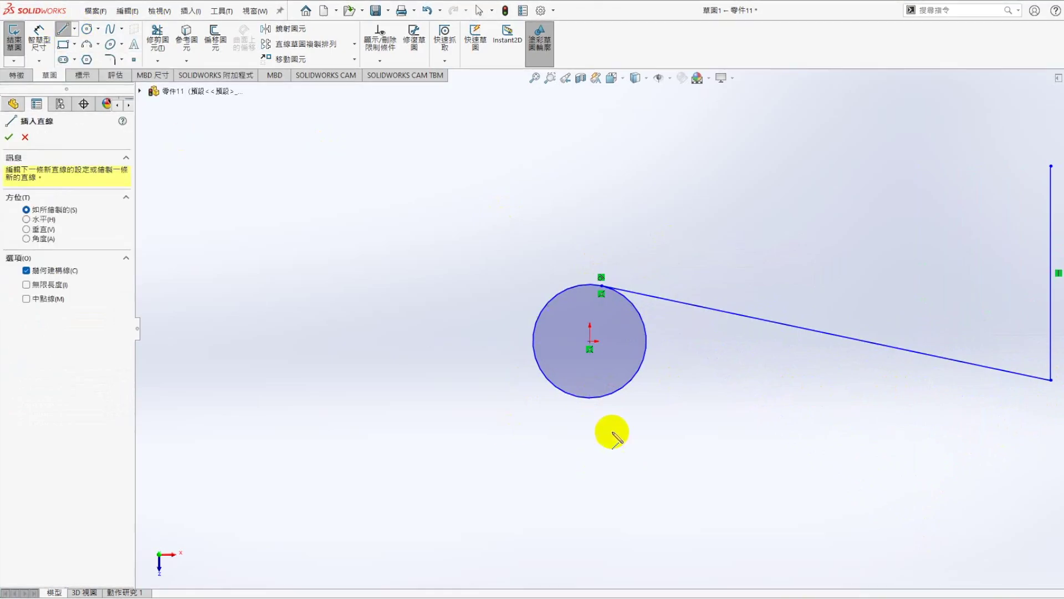
pyautogui.click(590, 398)
pyautogui.click(1050, 398)
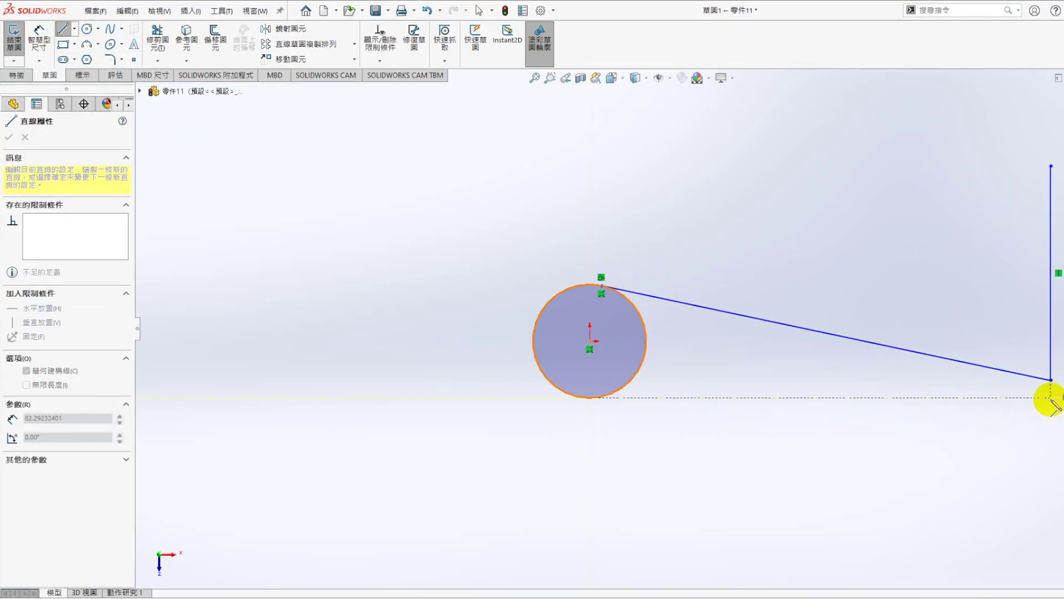
pyautogui.press('Escape')
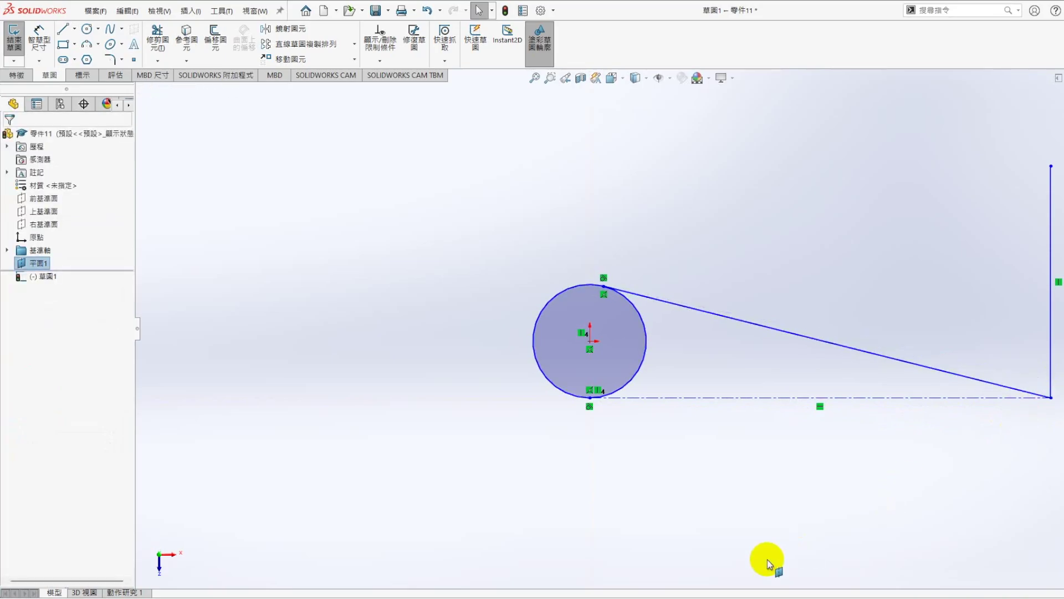
pyautogui.press('f')
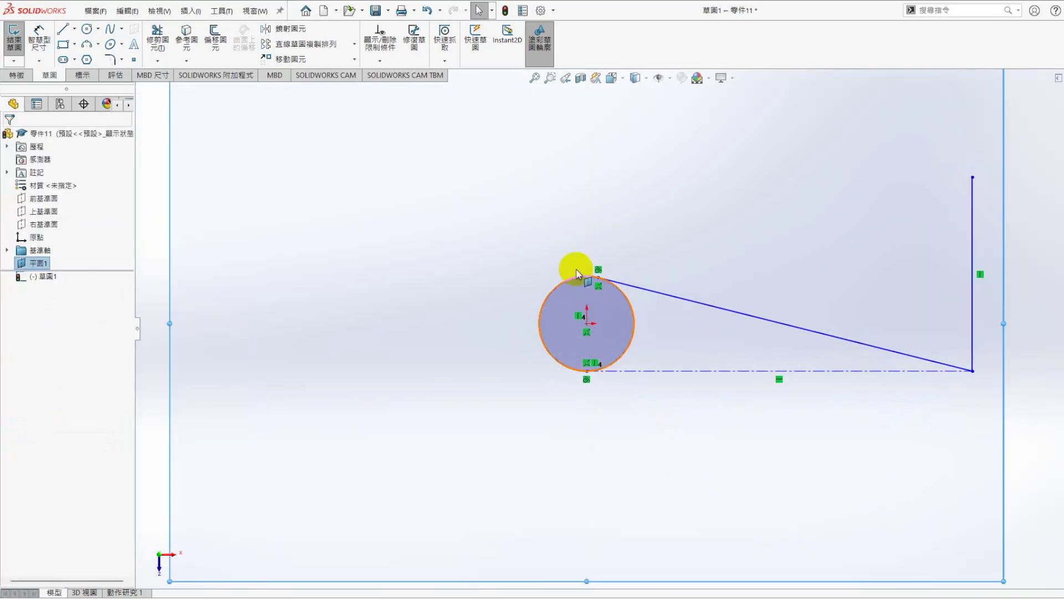
# Dimension the circle Ø50, the horizontal span 200 mm and the vertical line 100 mm
pyautogui.rightClick(517, 299)
pyautogui.click(551, 305)
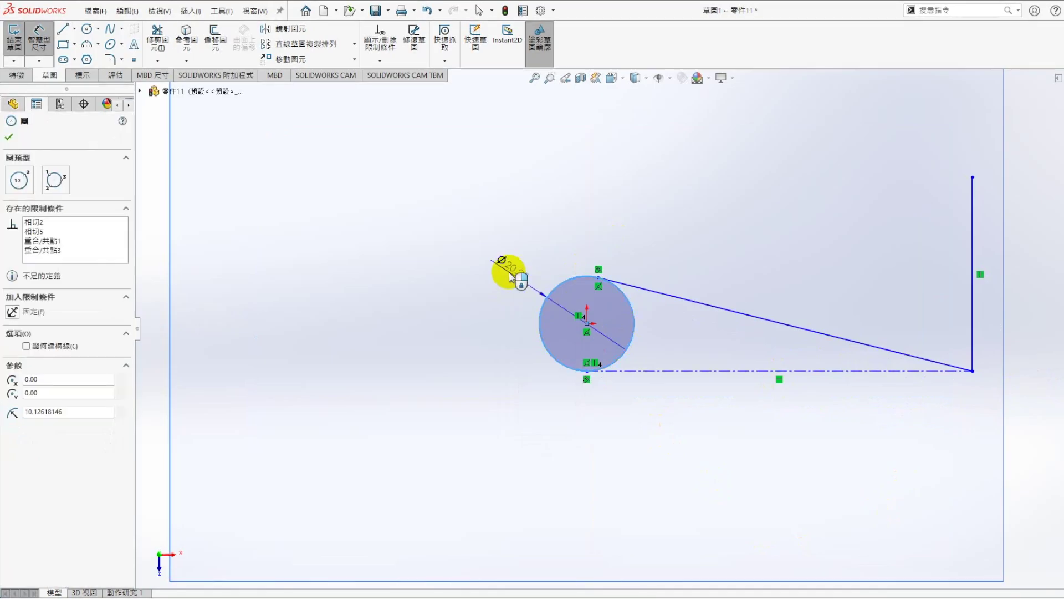
pyautogui.click(506, 261)
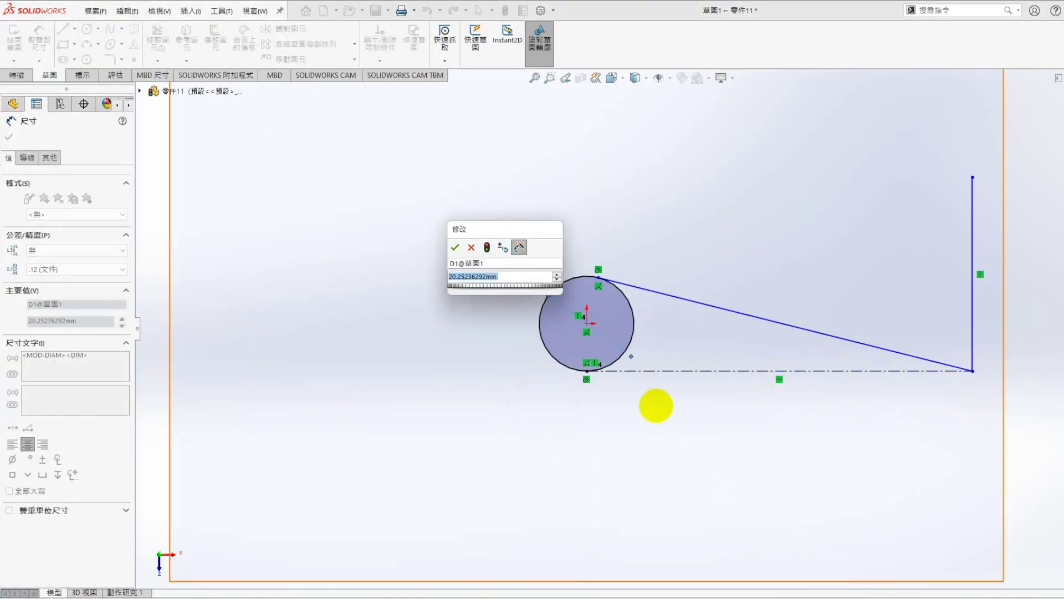
pyautogui.write('50')
pyautogui.press('Return')
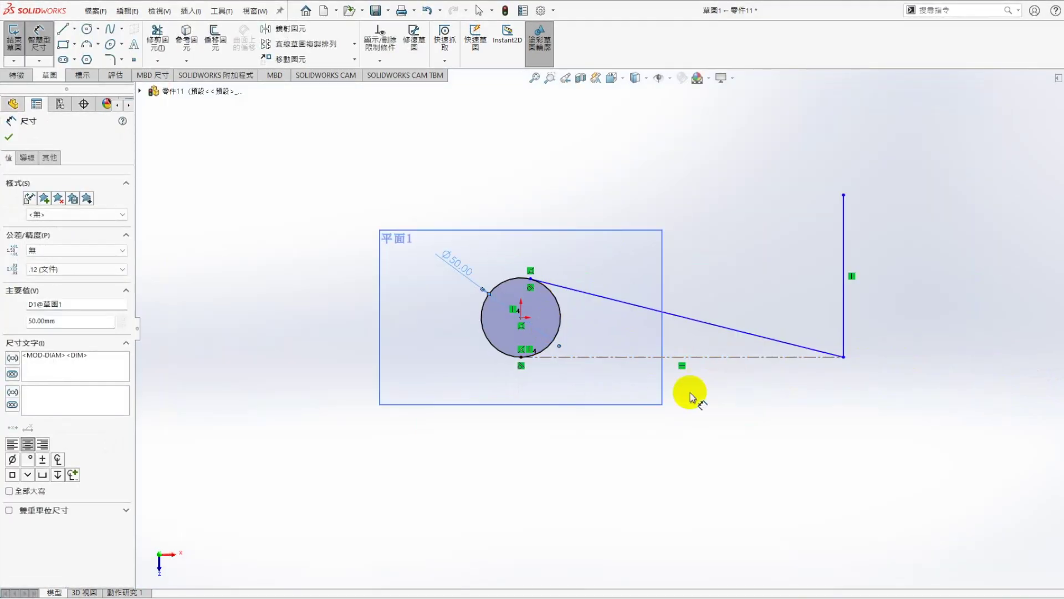
pyautogui.click(844, 356)
pyautogui.click(561, 324)
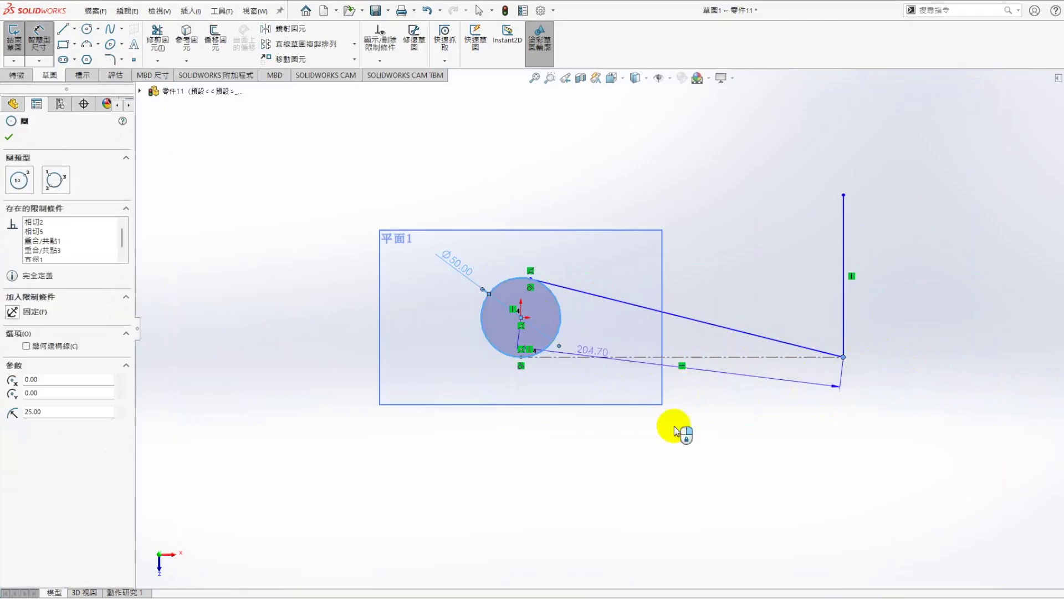
pyautogui.click(692, 444)
pyautogui.write('200')
pyautogui.press('Return')
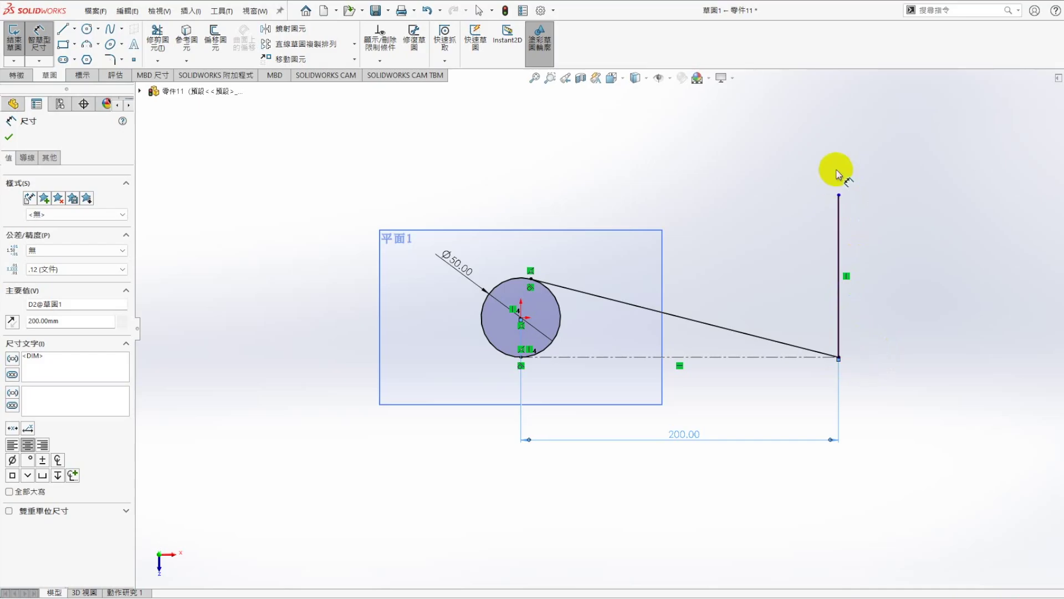
pyautogui.click(839, 275)
pyautogui.click(876, 277)
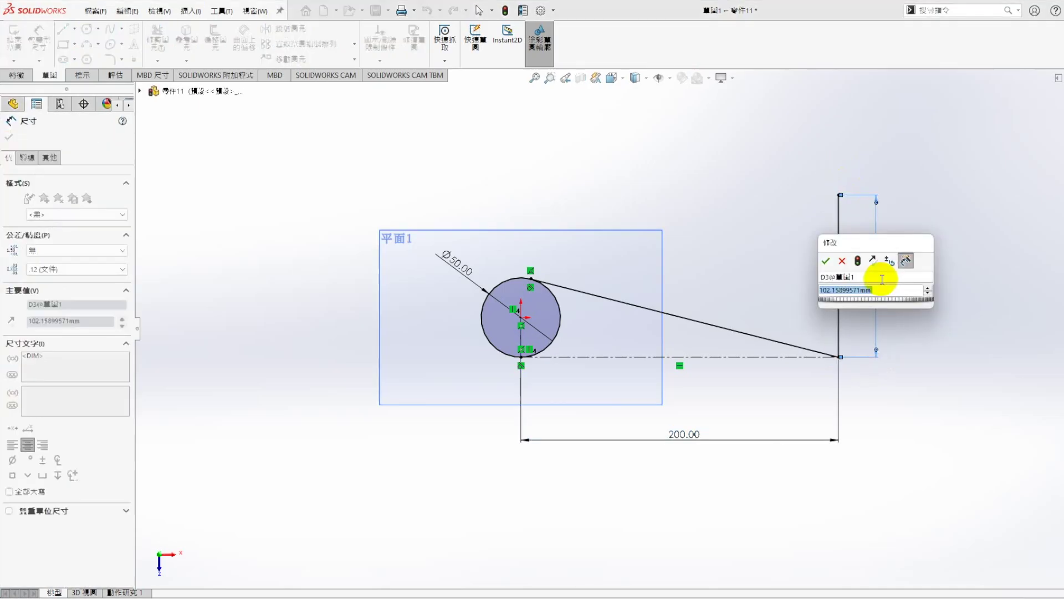
pyautogui.write('100')
pyautogui.press('Return')
pyautogui.press('Escape')
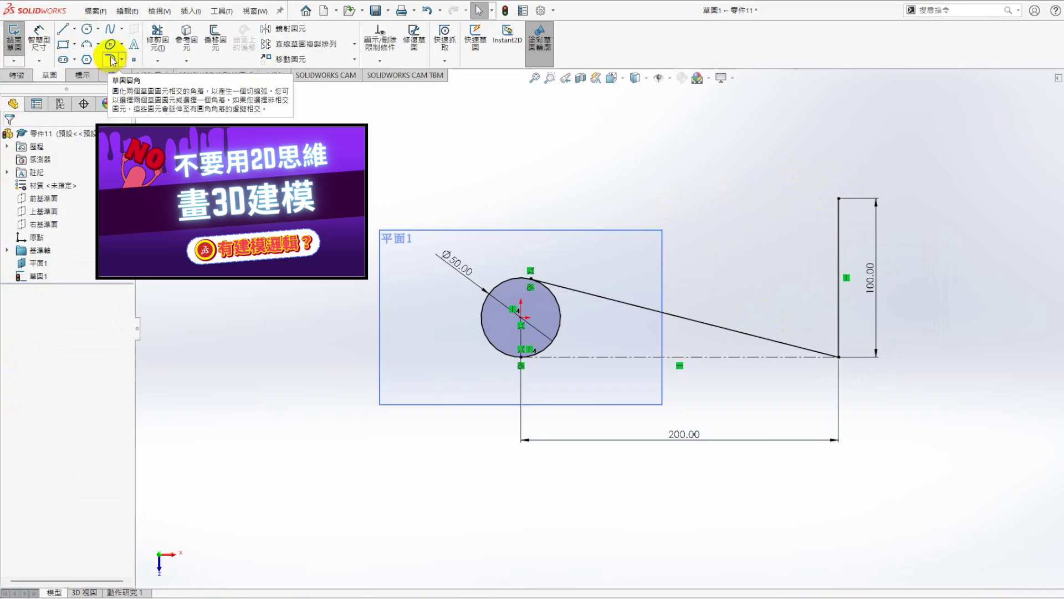
# Sketch a second circle tangent to both the slanted line and the vertical line
pyautogui.click(87, 28)
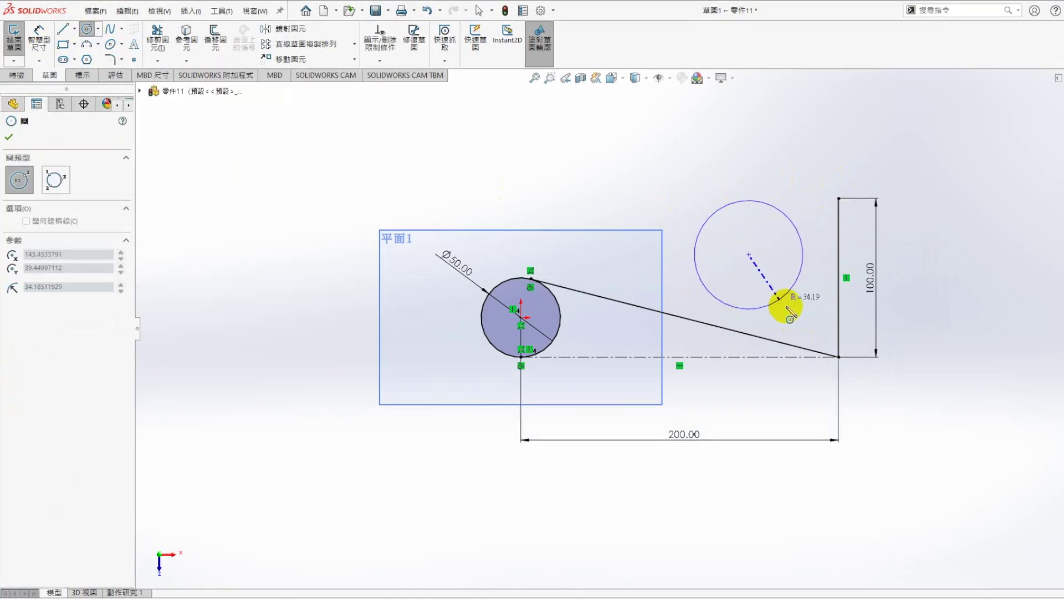
pyautogui.moveTo(749, 255); pyautogui.dragTo(788, 305)
pyautogui.click(747, 335)
pyautogui.keyDown('ctrl'); pyautogui.click(776, 315); pyautogui.keyUp('ctrl')
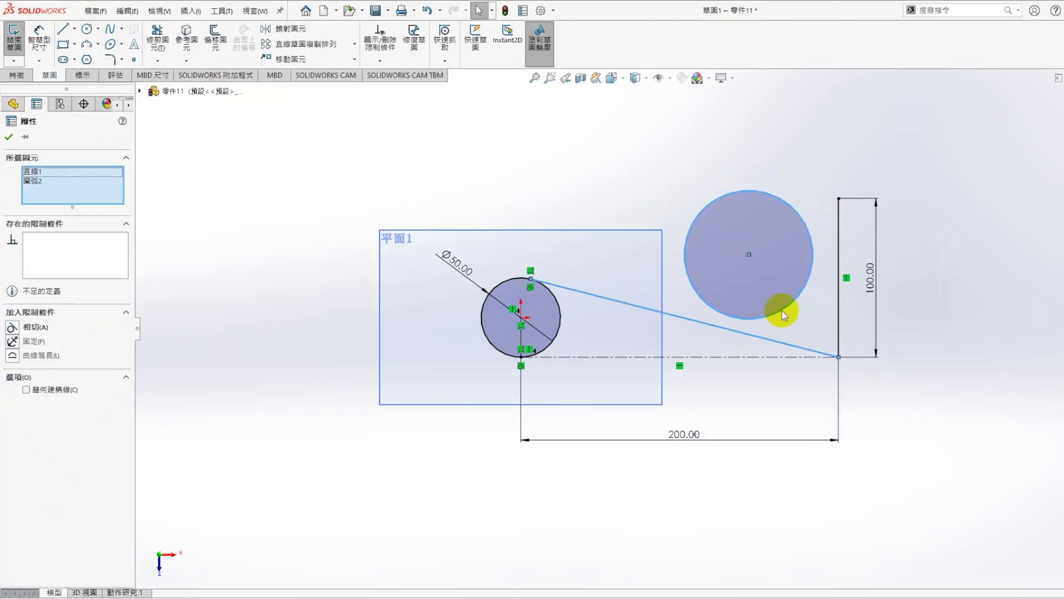
pyautogui.click(777, 281)
pyautogui.click(805, 200)
pyautogui.click(803, 246)
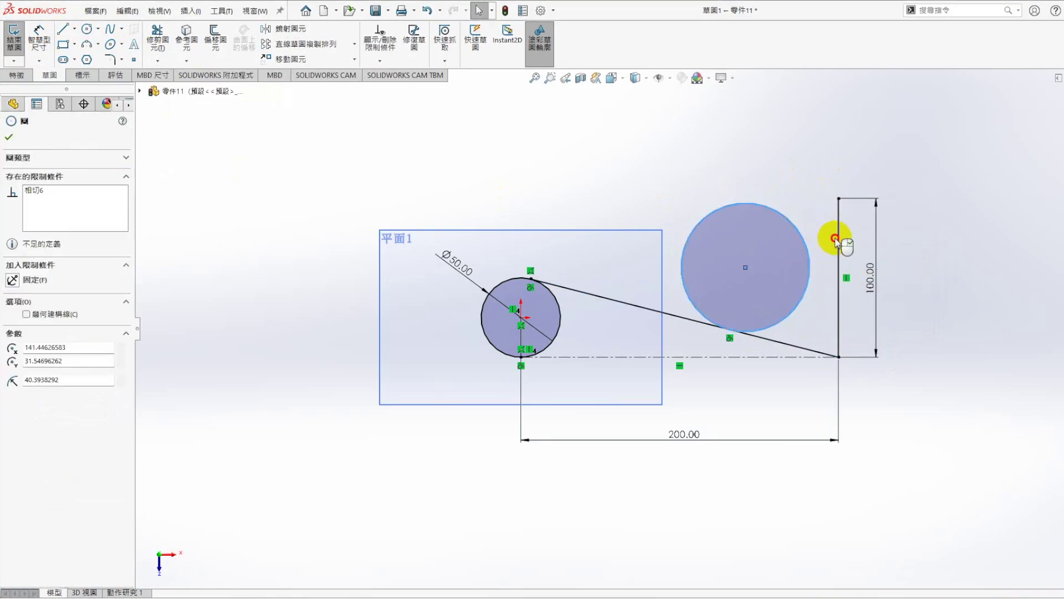
pyautogui.keyDown('ctrl'); pyautogui.click(838, 247); pyautogui.keyUp('ctrl')
pyautogui.click(878, 185)
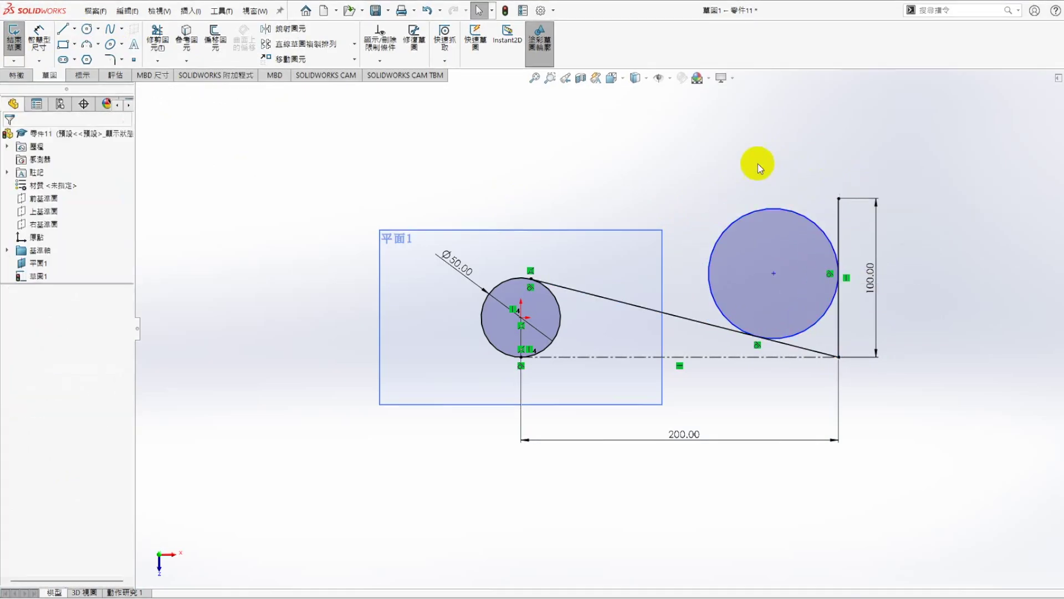
# Dimension the new circle to Ø100 and convert it to construction geometry
pyautogui.click(724, 225)
pyautogui.click(665, 181)
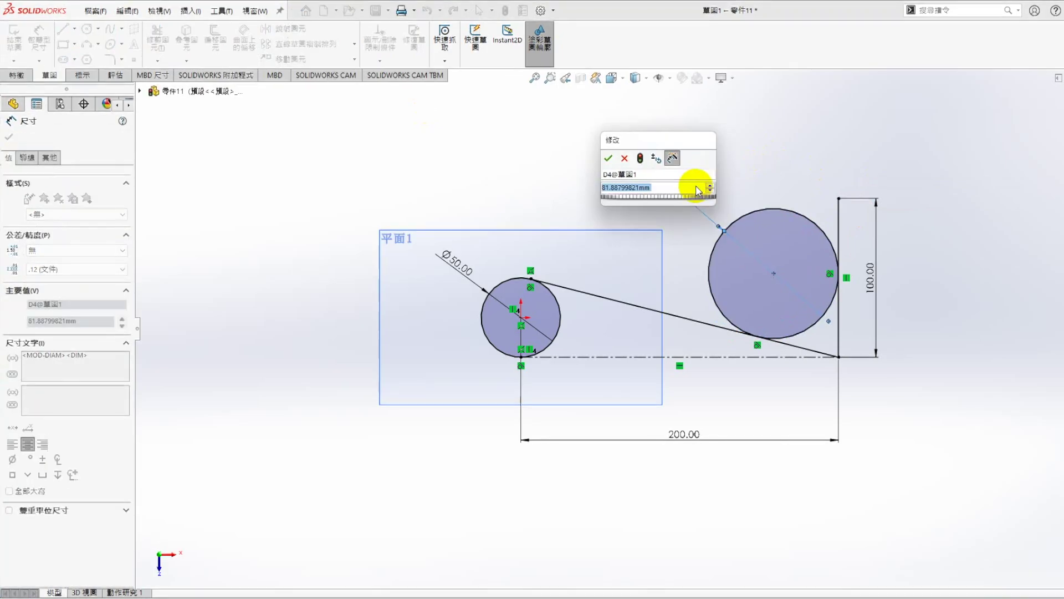
pyautogui.write('100')
pyautogui.press('Return')
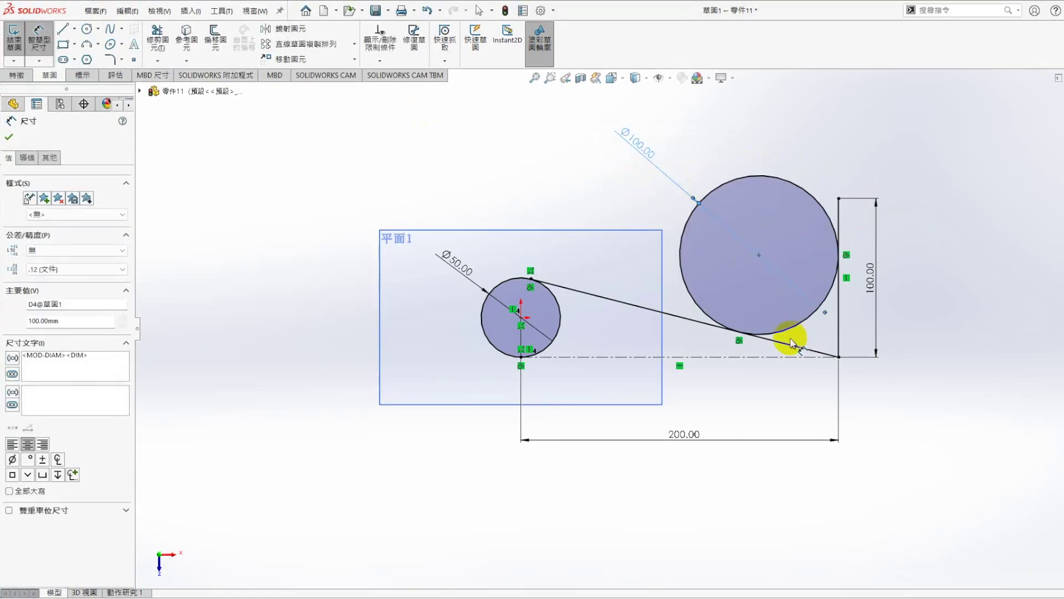
pyautogui.press('Escape')
pyautogui.click(794, 328)
pyautogui.click(763, 450)
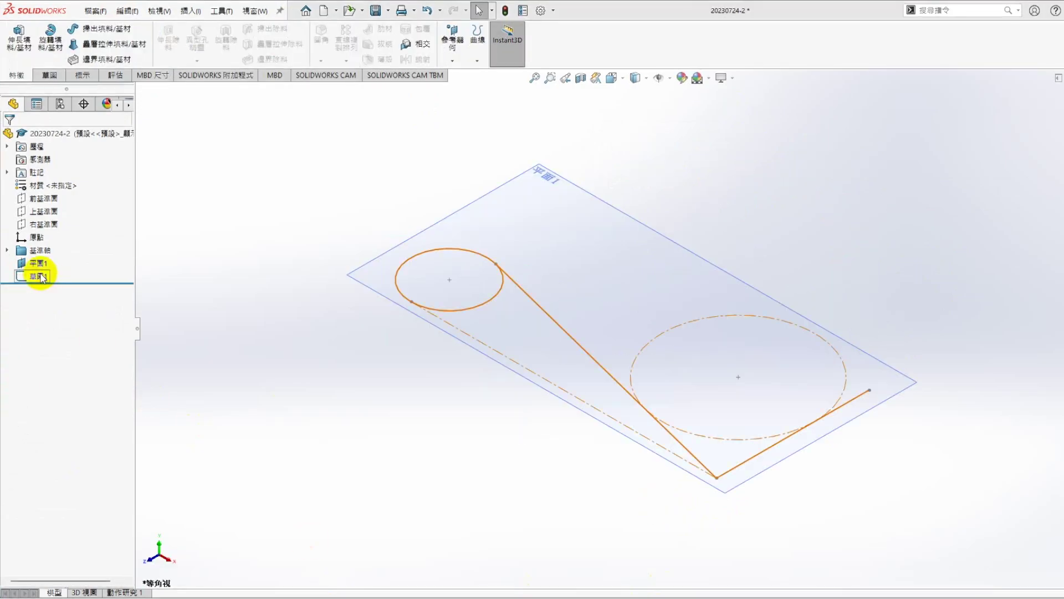
# Start a new sketch, 草圖2, on 平面1
pyautogui.click(40, 275)
pyautogui.click(506, 527)
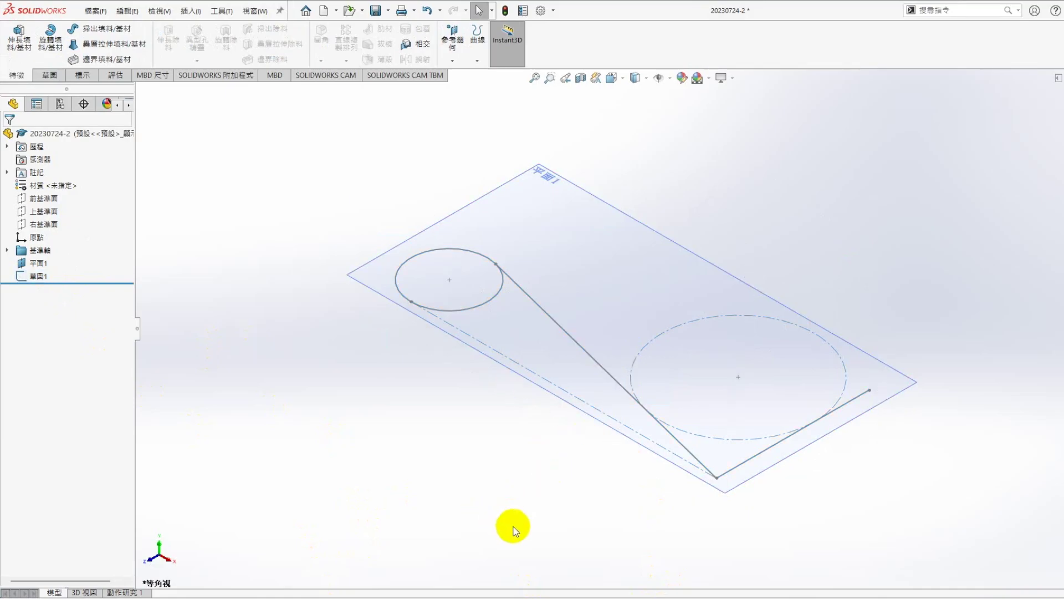
pyautogui.rightClick(519, 197)
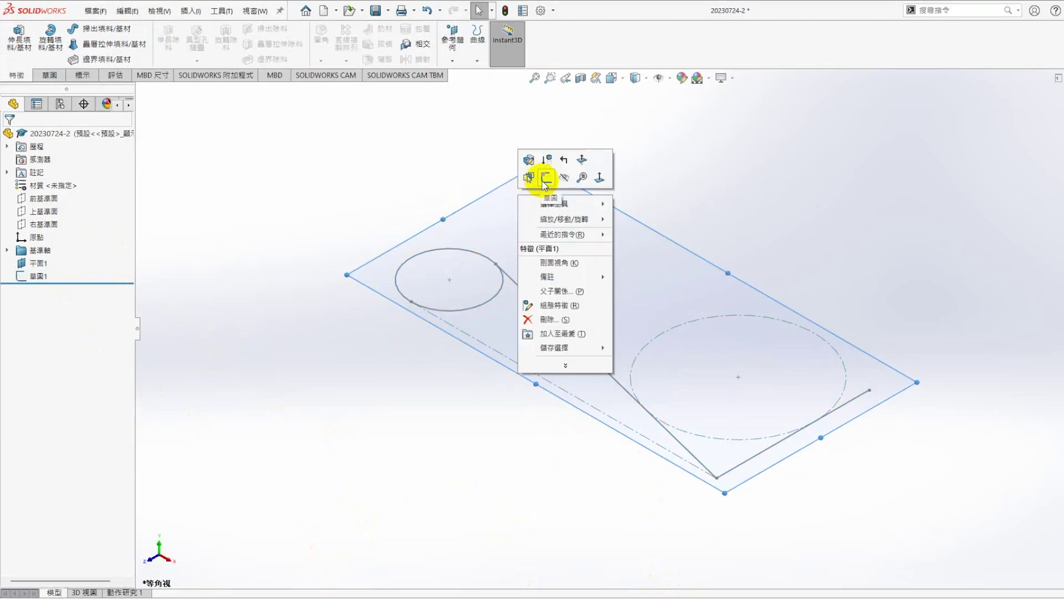
pyautogui.click(543, 178)
# Convert the small circle, slanted and vertical lines, and large circle into 草圖2
pyautogui.click(187, 40)
pyautogui.click(376, 400)
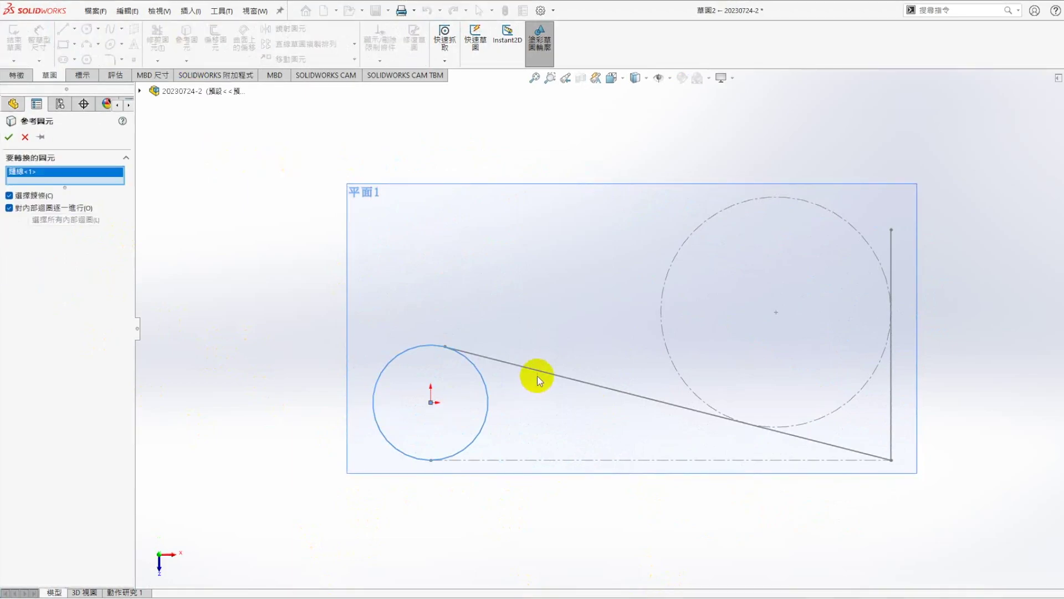
pyautogui.click(747, 410)
pyautogui.click(847, 403)
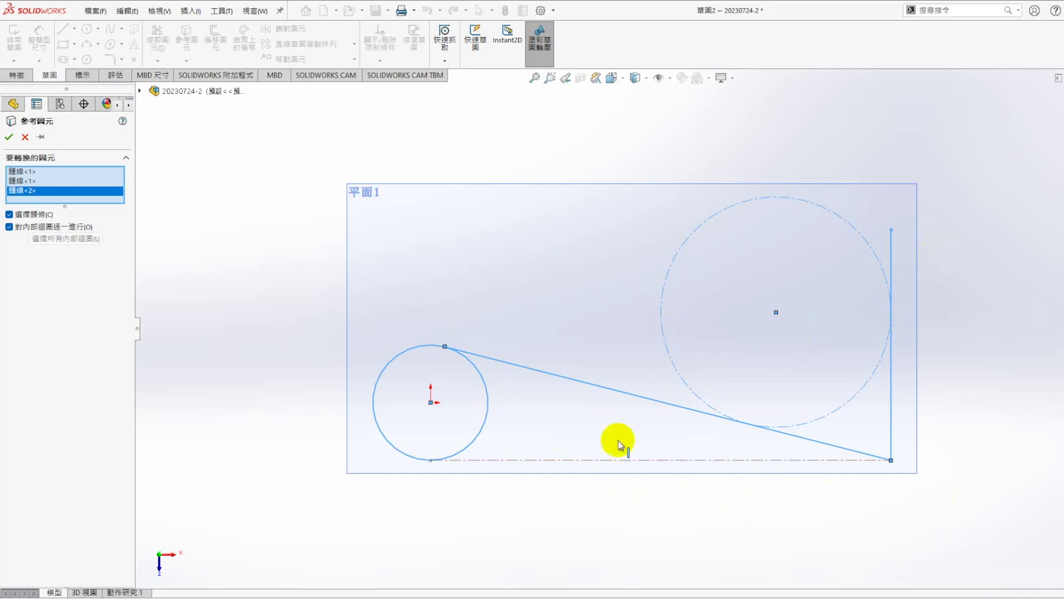
pyautogui.click(8, 138)
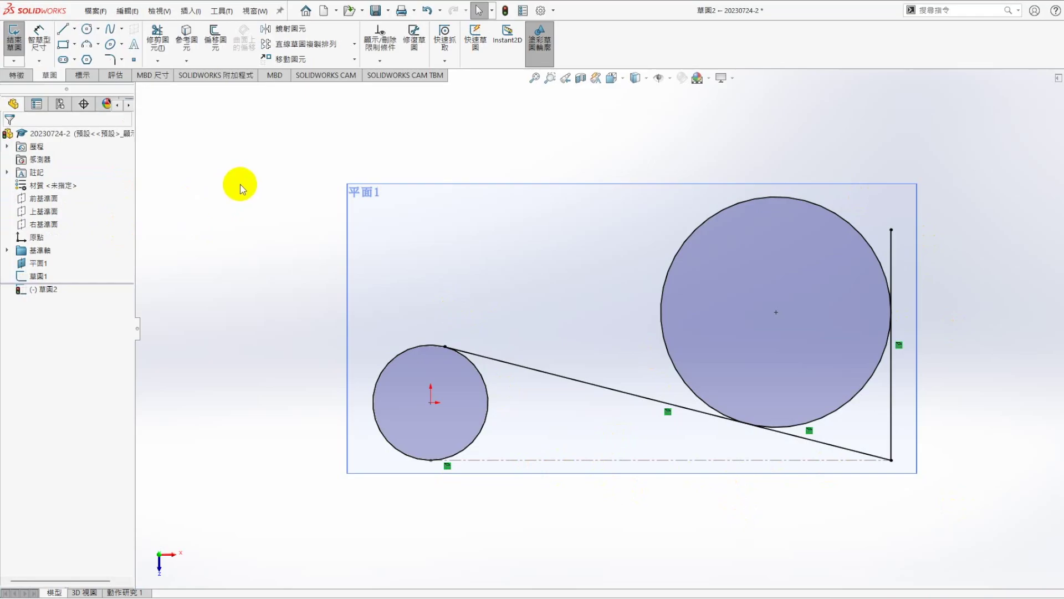
pyautogui.click(158, 38)
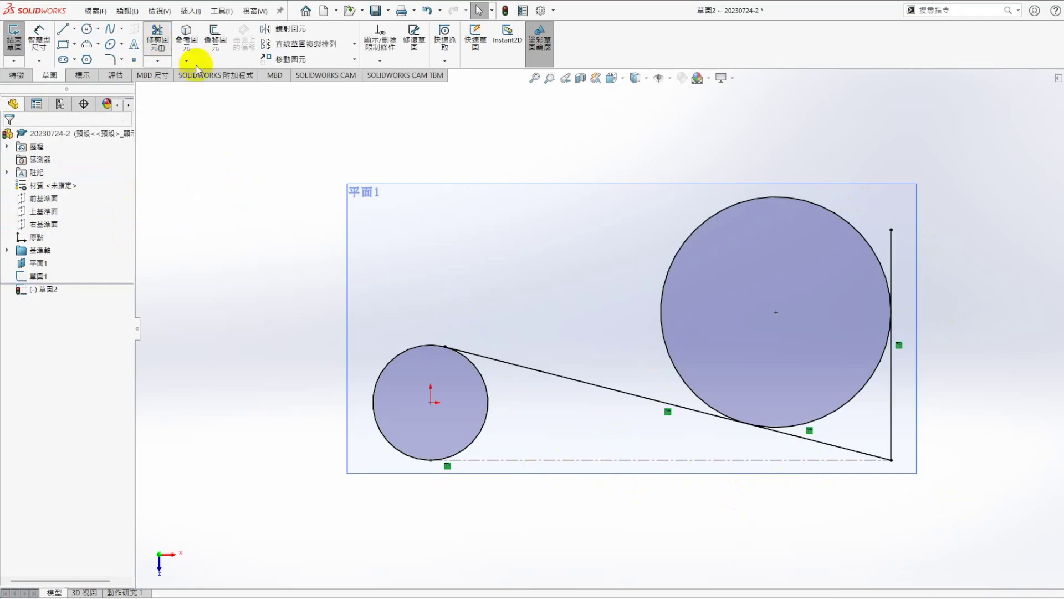
# Trim the large circle's upper-left arc, the vertical line's lower part and the slanted line's overhang
pyautogui.click(693, 229)
pyautogui.click(892, 400)
pyautogui.click(861, 452)
pyautogui.press('Escape')
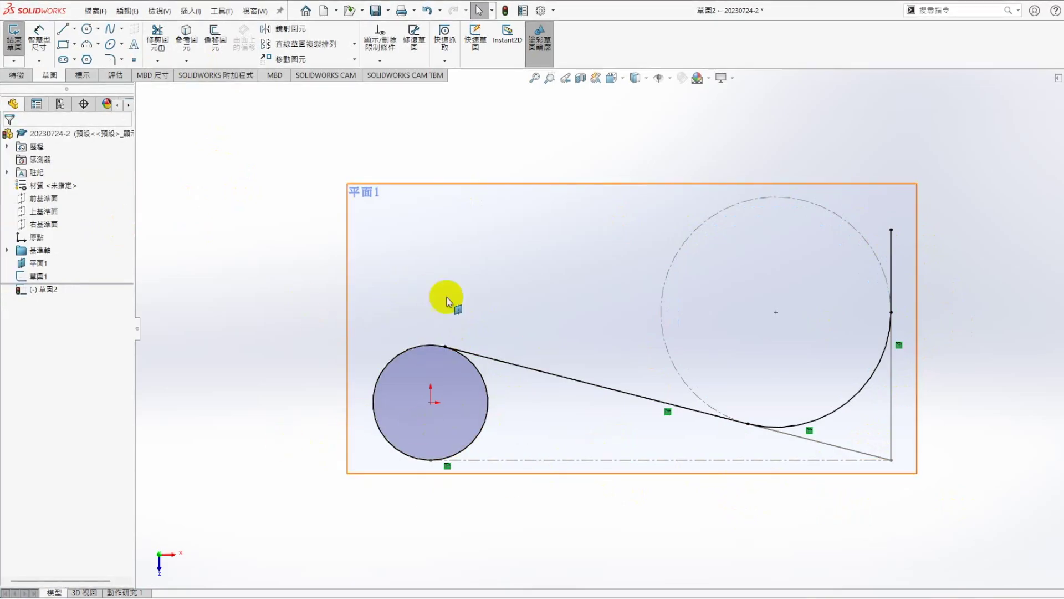
# Add a vertical centreline from the small circle's centre upward and exit 草圖2
pyautogui.click(74, 29)
pyautogui.click(75, 52)
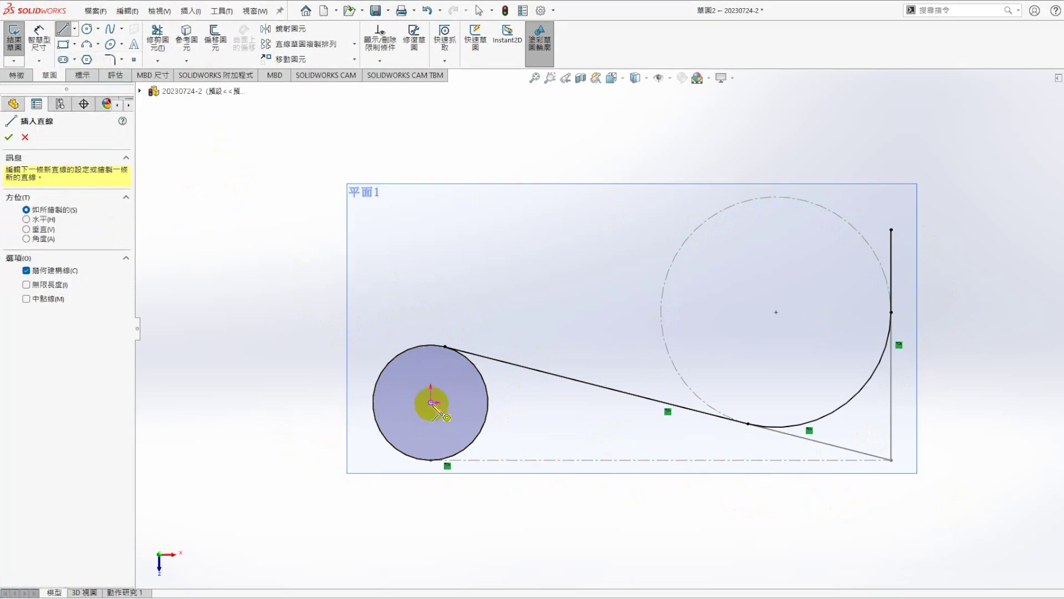
pyautogui.moveTo(432, 387); pyautogui.dragTo(430, 346)
pyautogui.press('Escape')
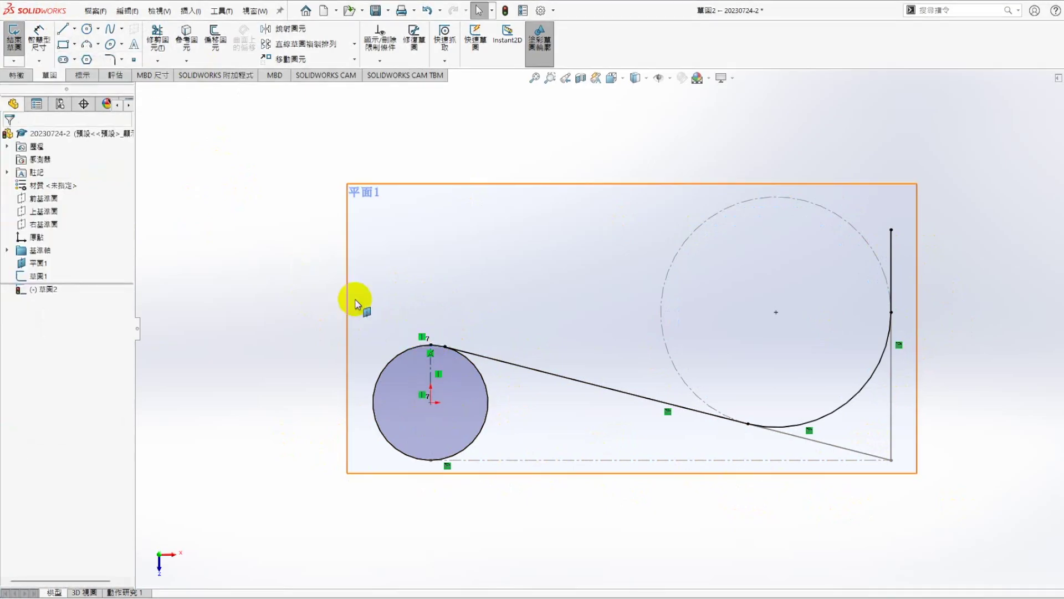
pyautogui.click(158, 49)
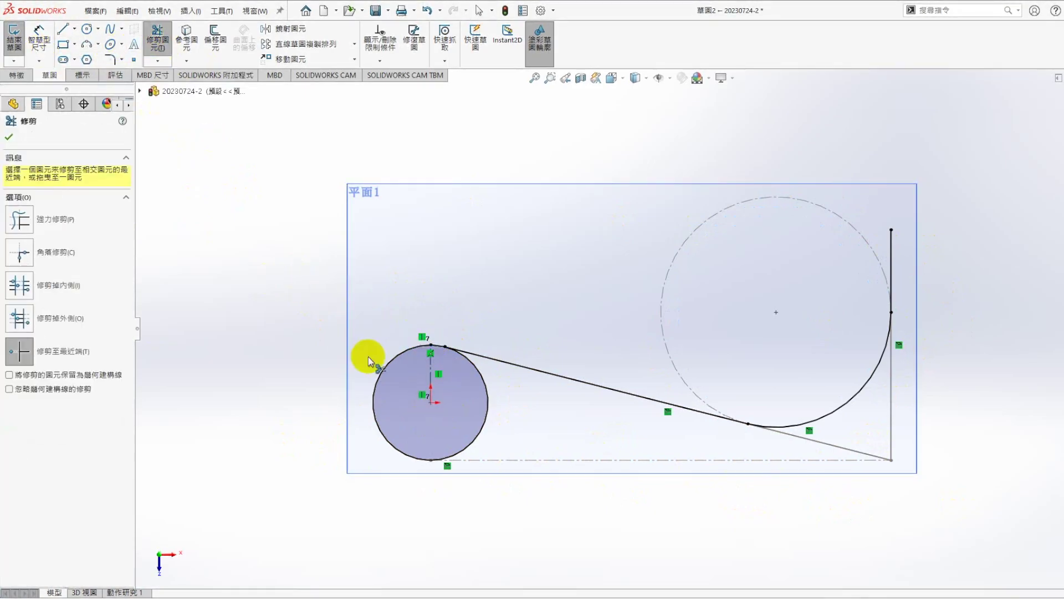
pyautogui.press('Escape')
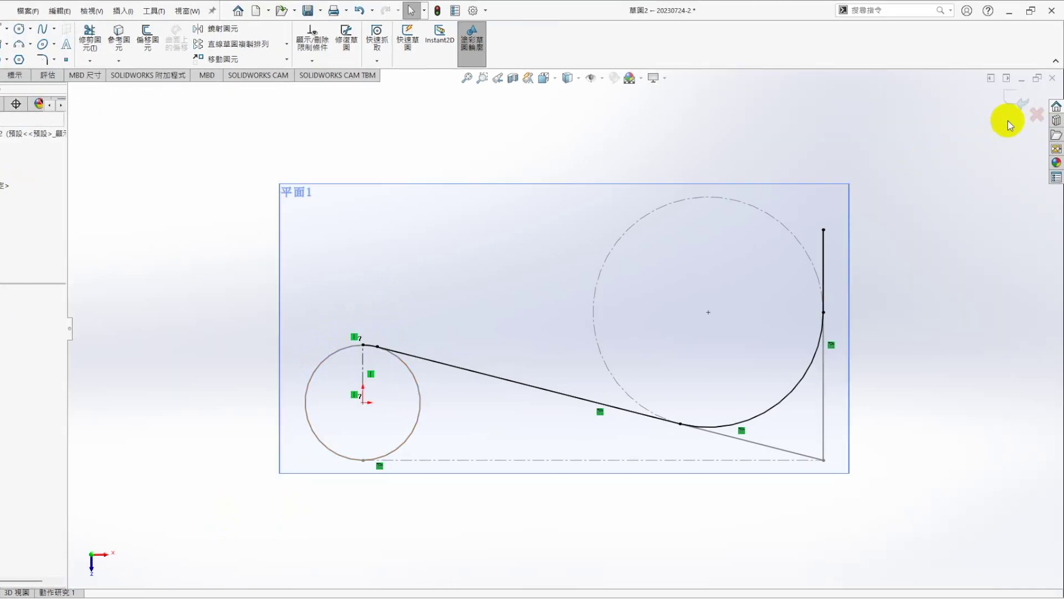
pyautogui.click(1019, 95)
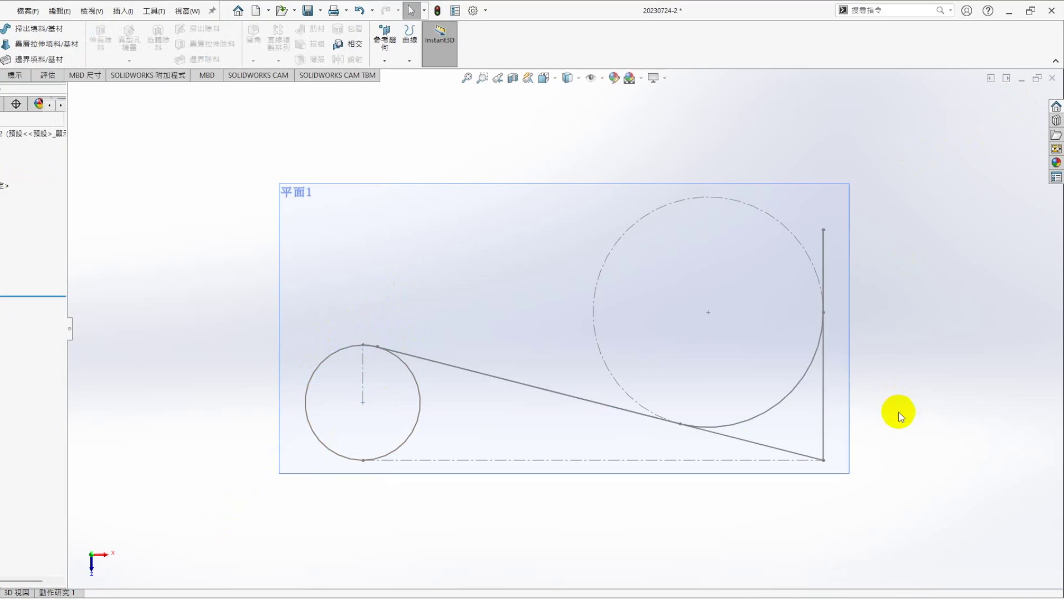
# Switch to isometric view and hide 草圖1 so only 草圖2's path shows
pyautogui.hotkey('ctrl', '7')
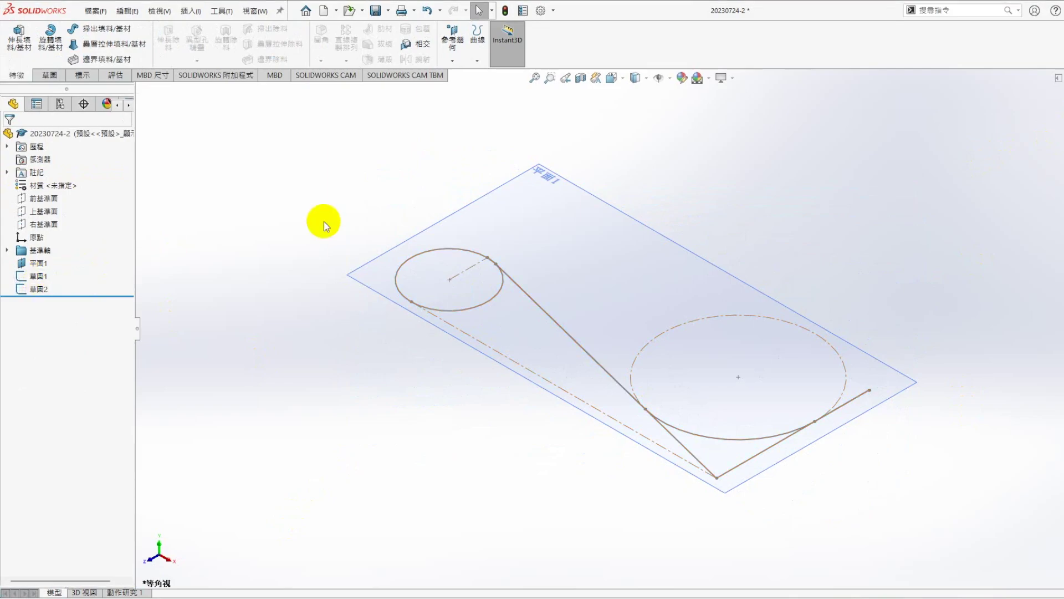
pyautogui.click(36, 276)
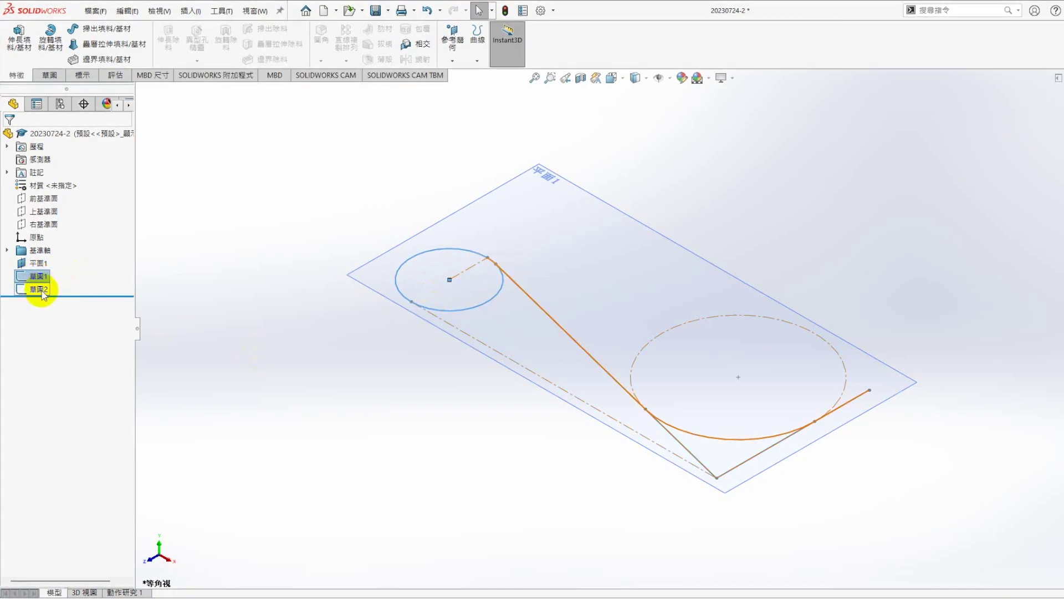
pyautogui.rightClick(51, 276)
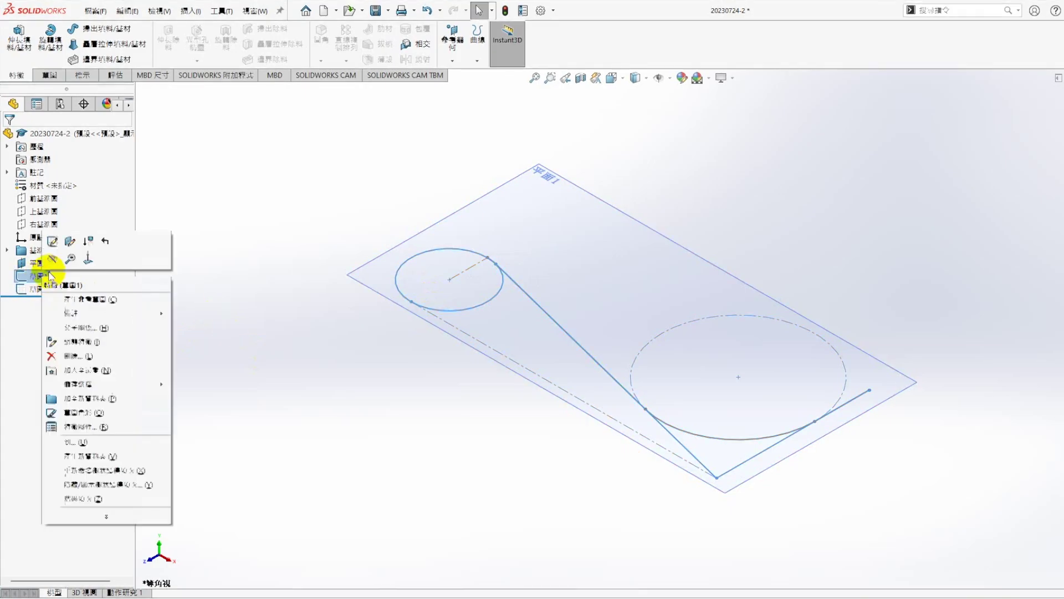
pyautogui.click(104, 252)
pyautogui.click(506, 280)
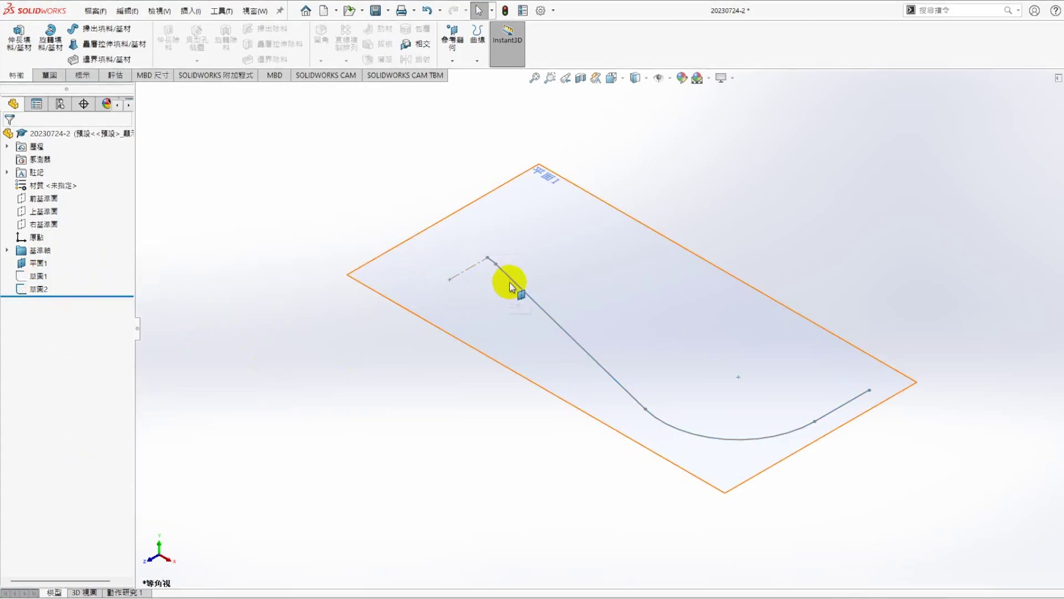
pyautogui.keyDown('ctrl'); pyautogui.click(33, 276); pyautogui.keyUp('ctrl')
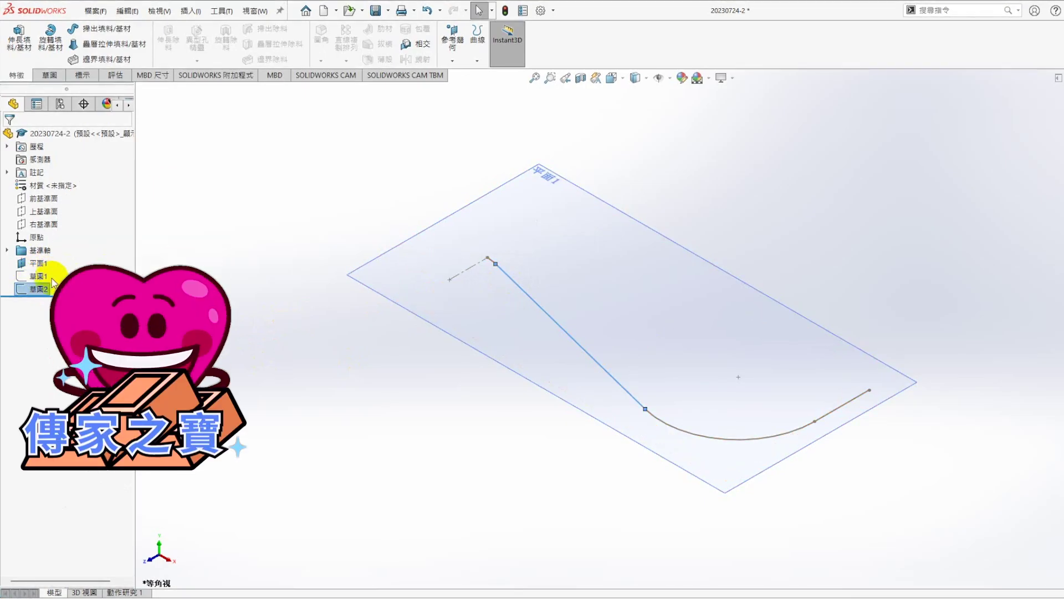
pyautogui.click(299, 405)
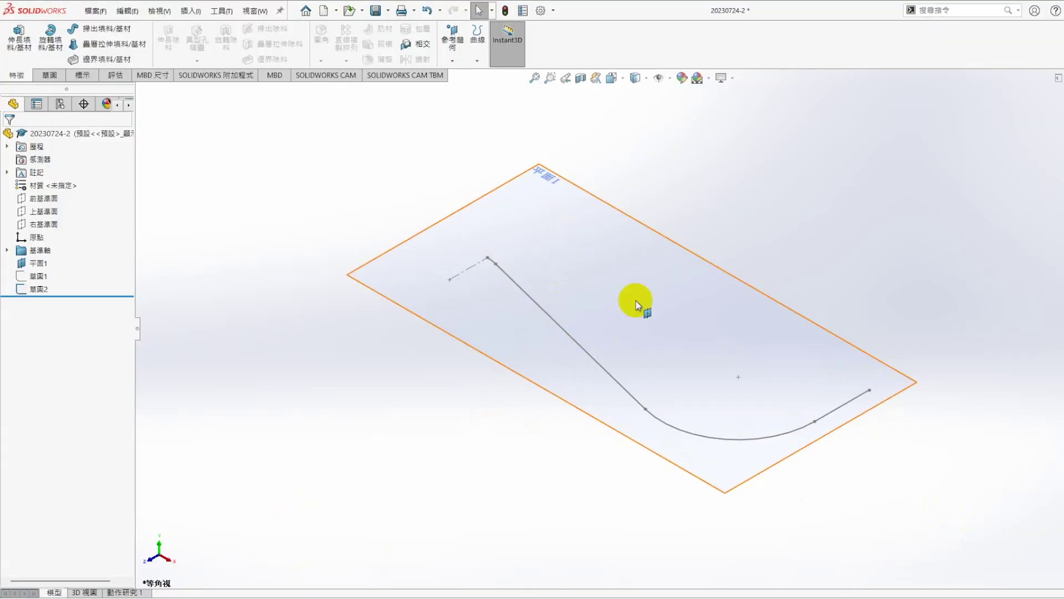
pyautogui.rightClick(41, 202)
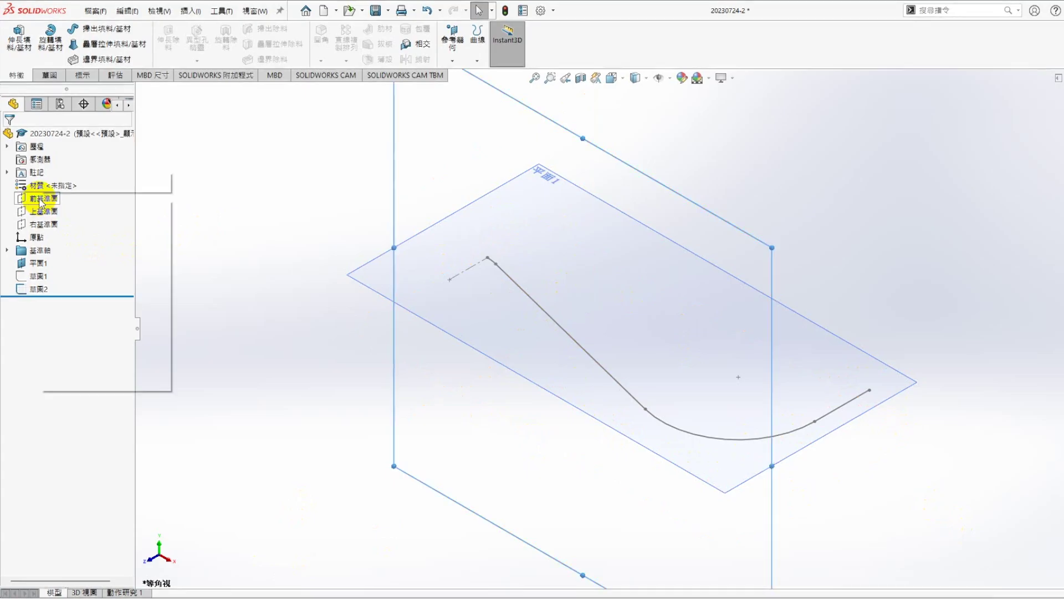
# On the Front Plane, sketch a horizontal line flowing into a downward tangent arc
pyautogui.click(41, 178)
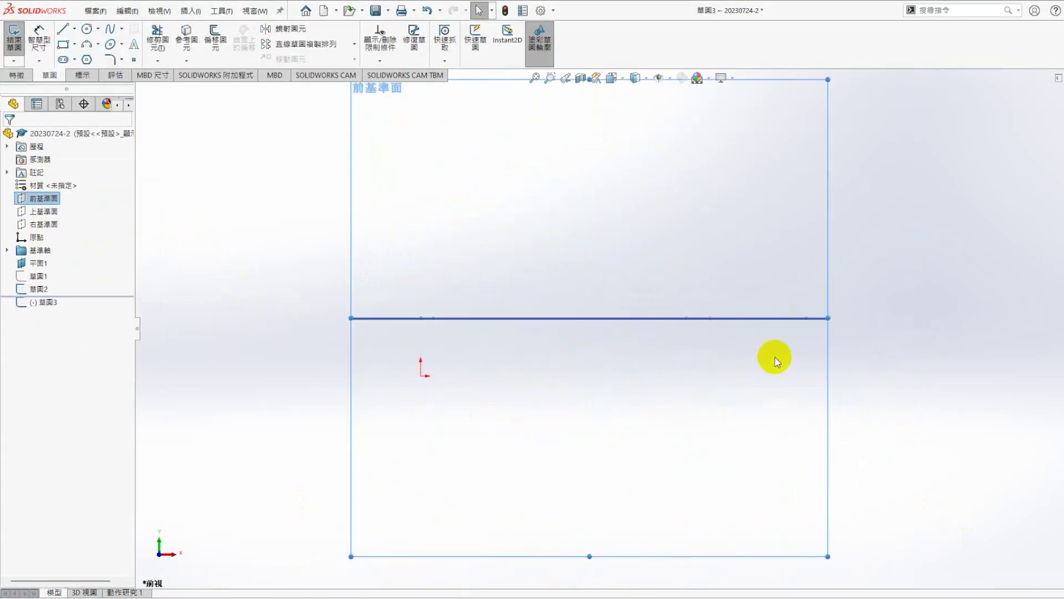
pyautogui.click(63, 28)
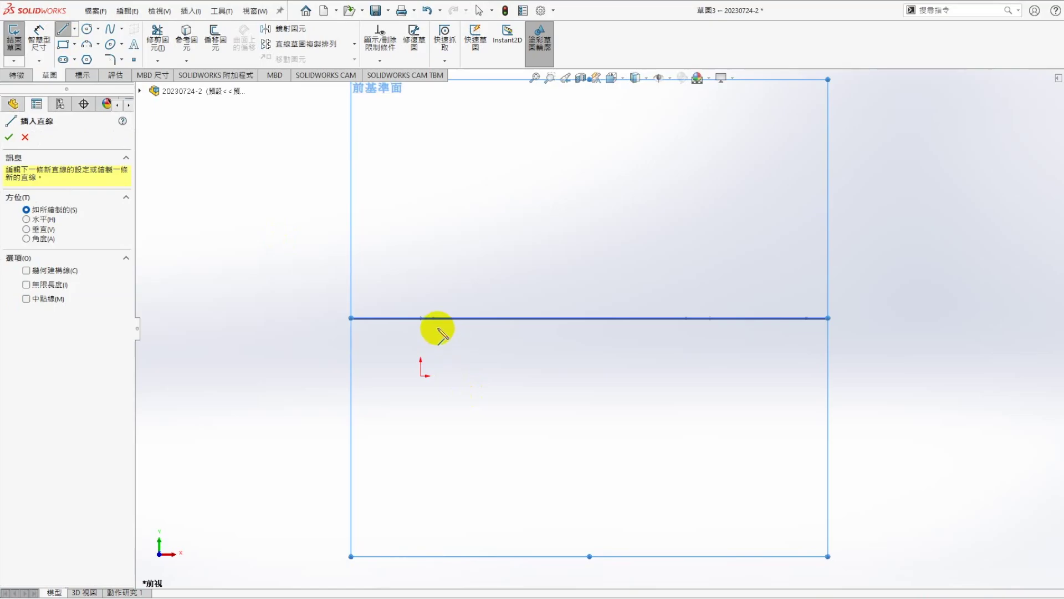
pyautogui.click(438, 327)
pyautogui.click(620, 328)
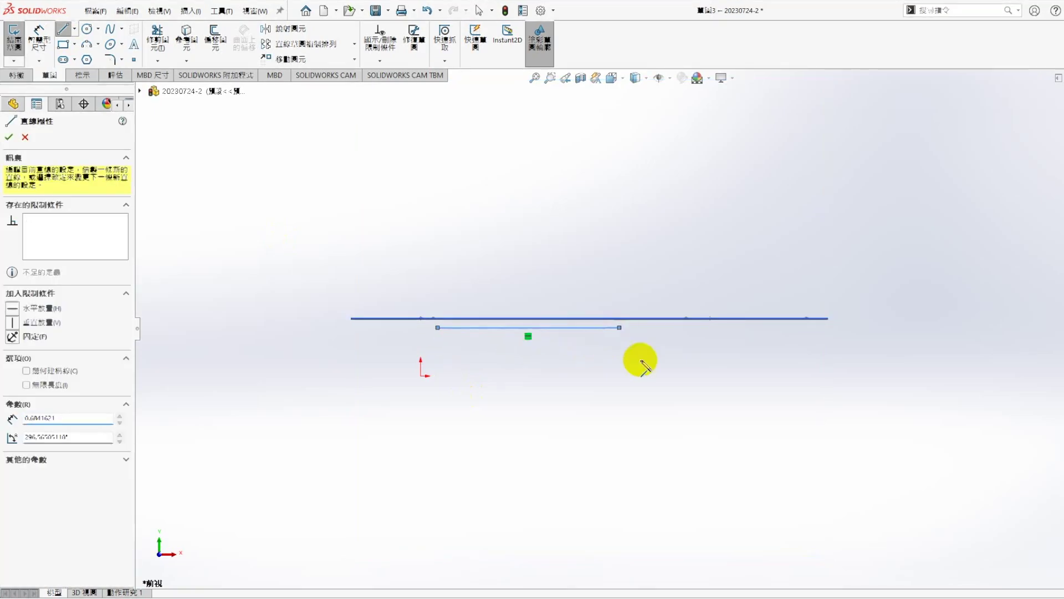
pyautogui.click(777, 376)
pyautogui.press('Escape')
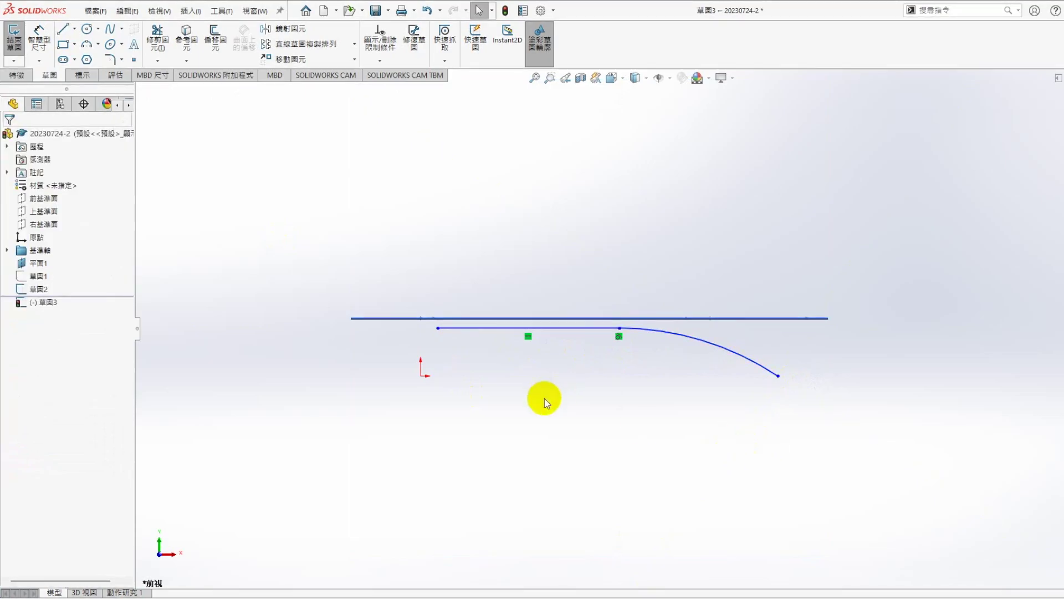
# Make the line's start point vertical with the other curve's end point
pyautogui.click(438, 327)
pyautogui.moveTo(492, 385); pyautogui.dragTo(483, 406, button='middle')
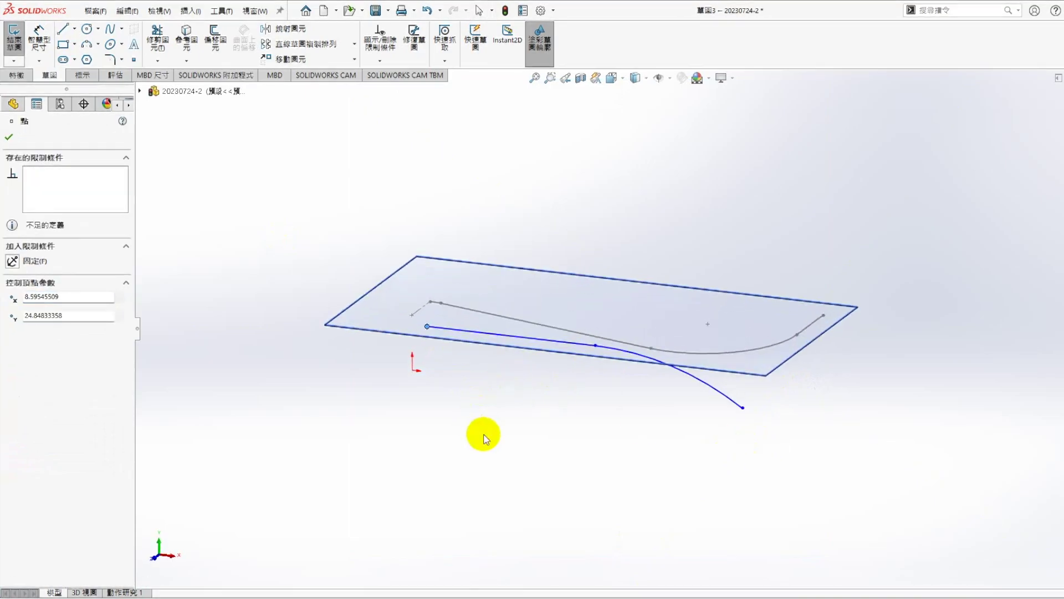
pyautogui.press('Escape')
pyautogui.scroll(-3, 434, 338)
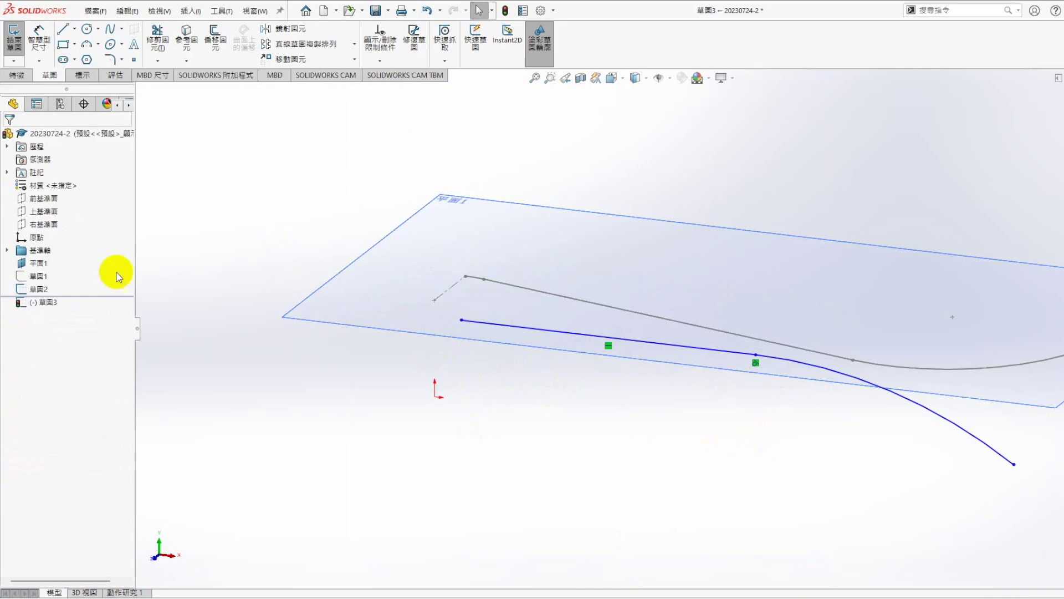
pyautogui.click(461, 320)
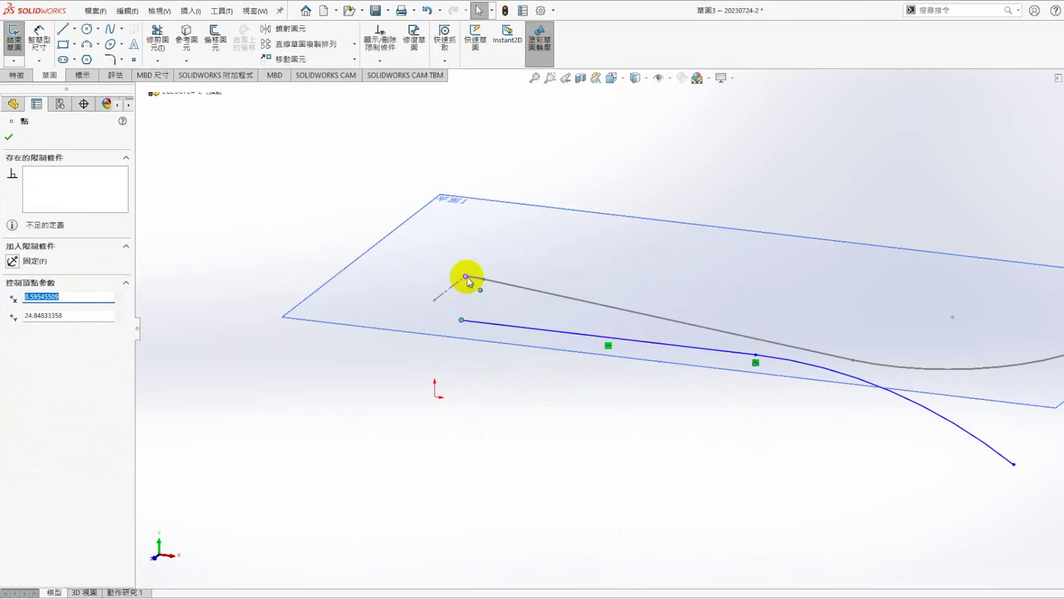
pyautogui.keyDown('ctrl'); pyautogui.click(466, 276); pyautogui.keyUp('ctrl')
pyautogui.click(518, 227)
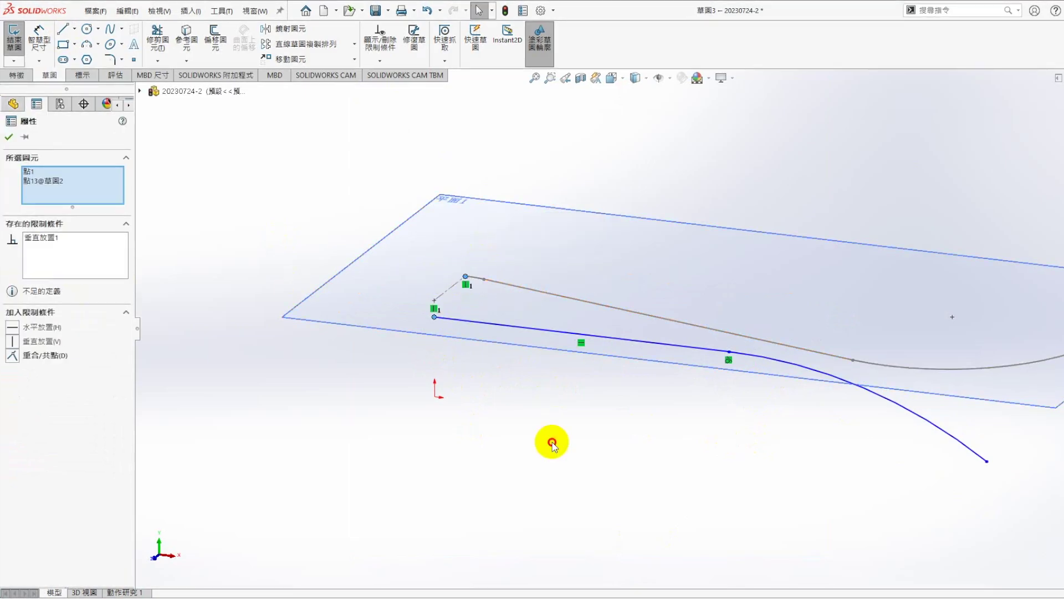
# Align the arc's end horizontally with the grey curve's end and match the two bend points
pyautogui.scroll(2, 898, 493)
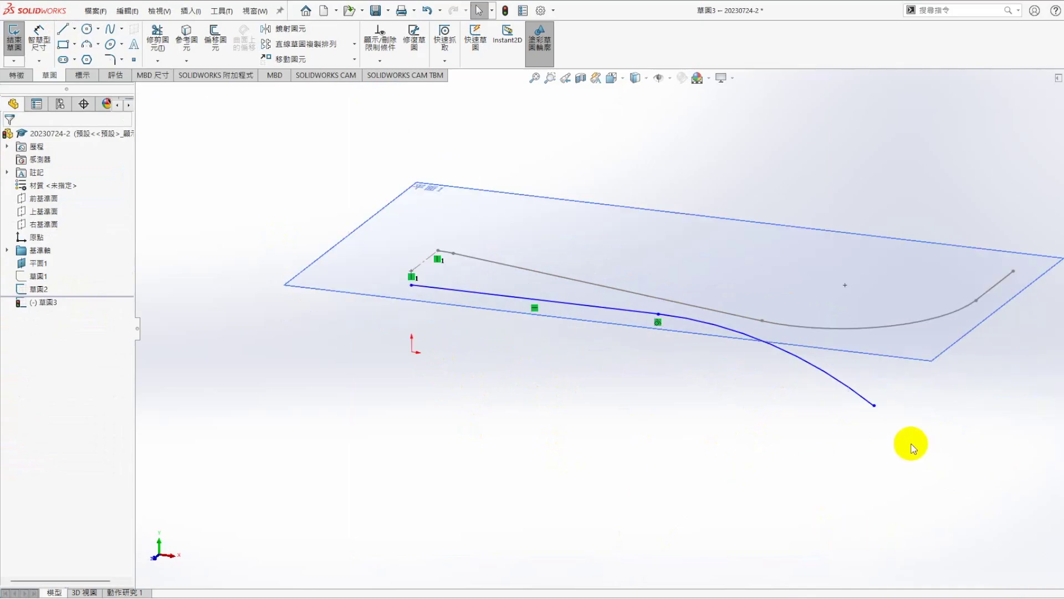
pyautogui.click(875, 406)
pyautogui.keyDown('ctrl'); pyautogui.click(976, 300); pyautogui.keyUp('ctrl')
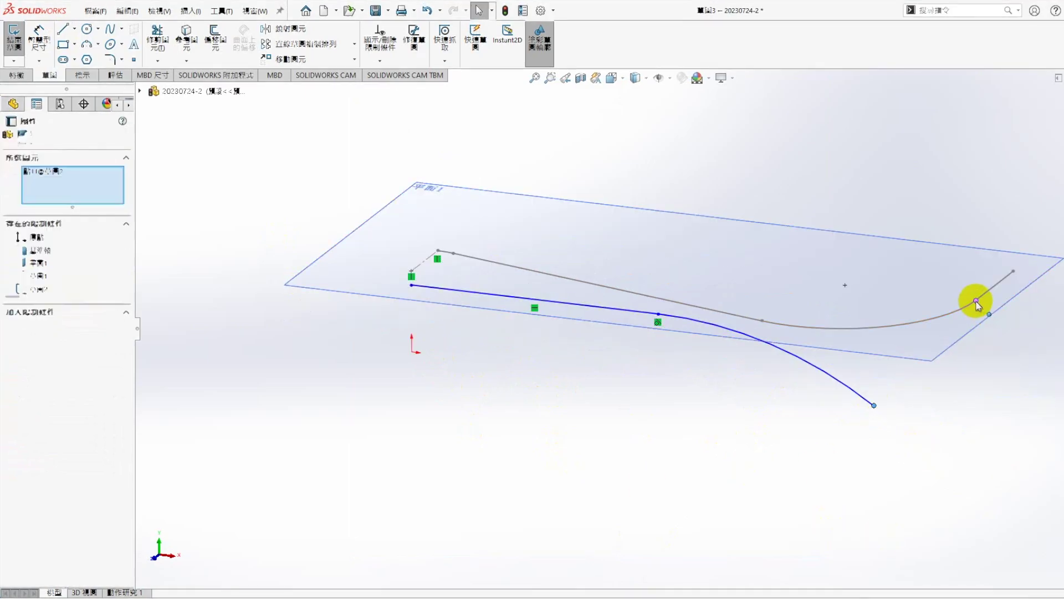
pyautogui.click(1011, 252)
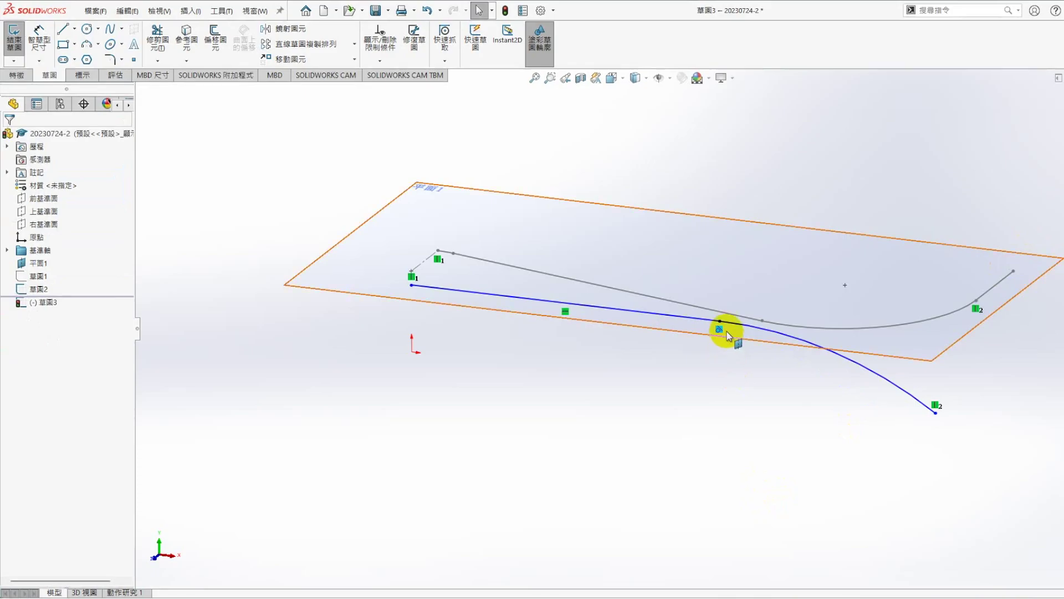
pyautogui.click(720, 321)
pyautogui.keyDown('ctrl'); pyautogui.click(763, 322); pyautogui.keyUp('ctrl')
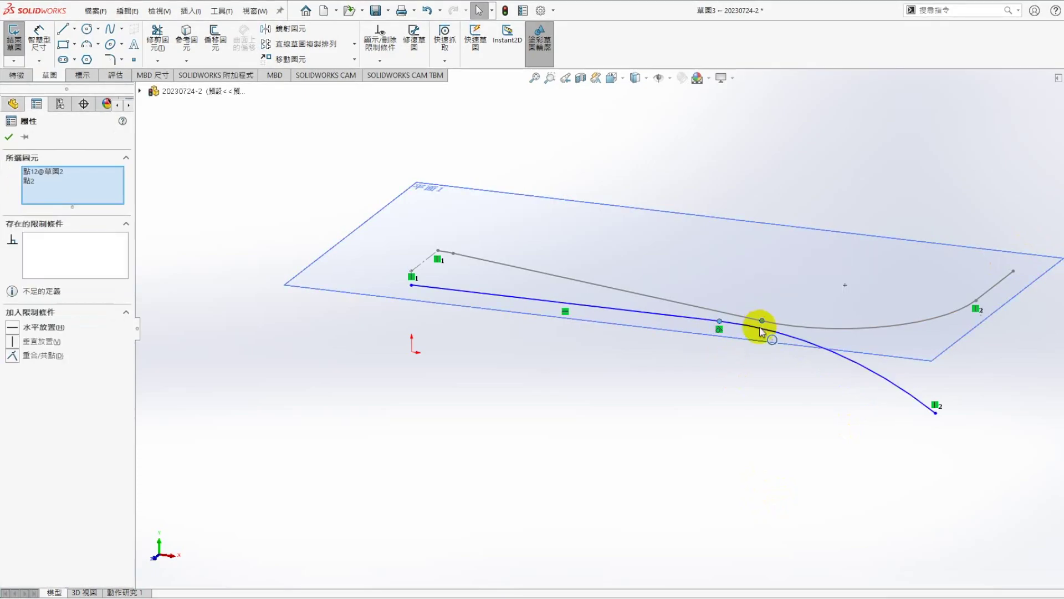
pyautogui.click(815, 268)
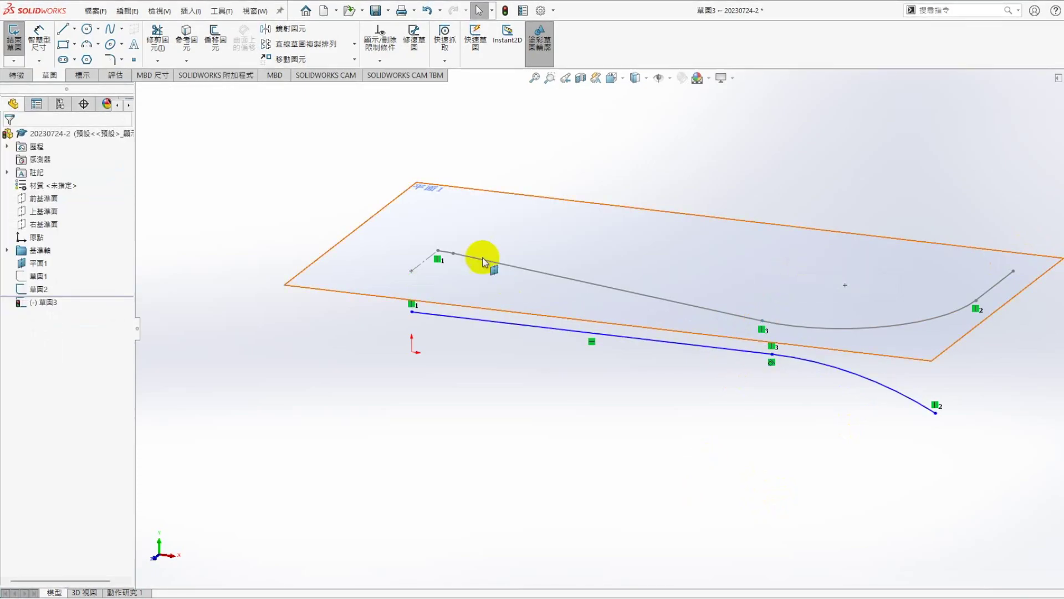
# Make the straight line collinear with the plane's edge in front view
pyautogui.hotkey('ctrl', '1')
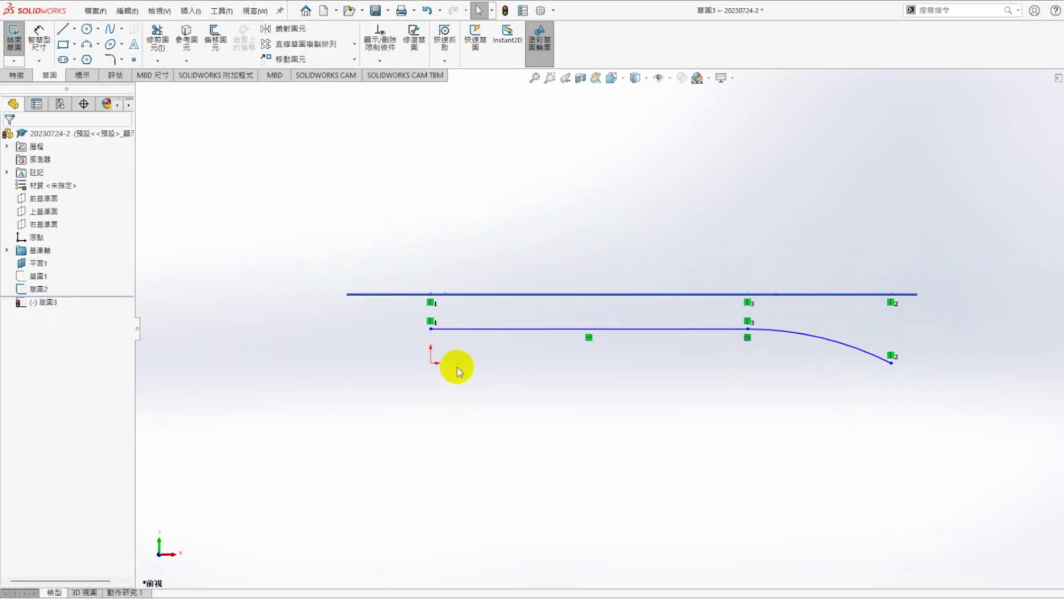
pyautogui.click(480, 330)
pyautogui.keyDown('ctrl'); pyautogui.click(388, 297); pyautogui.keyUp('ctrl')
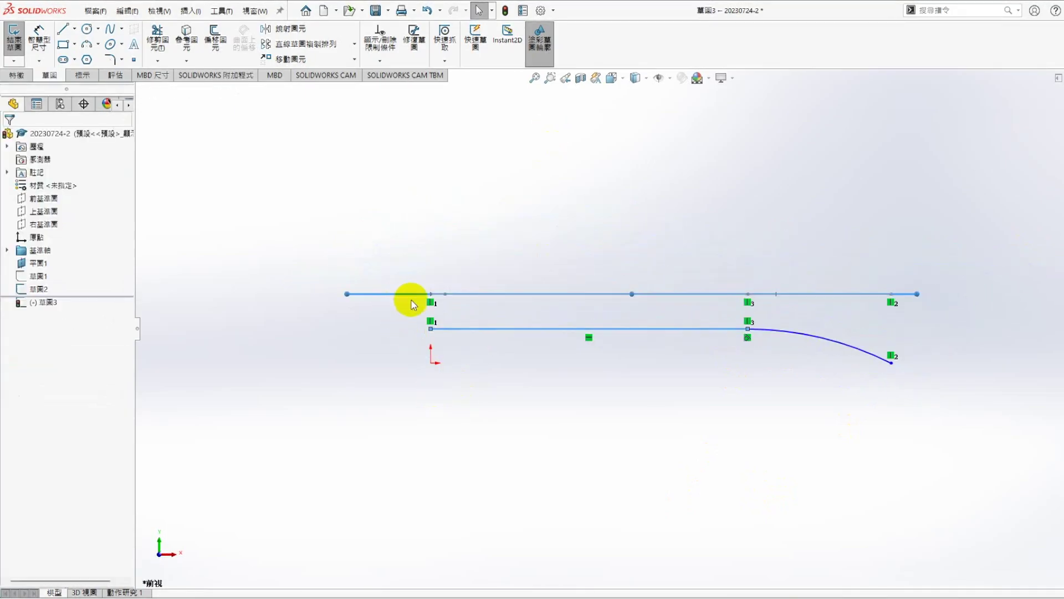
pyautogui.click(421, 242)
pyautogui.click(595, 467)
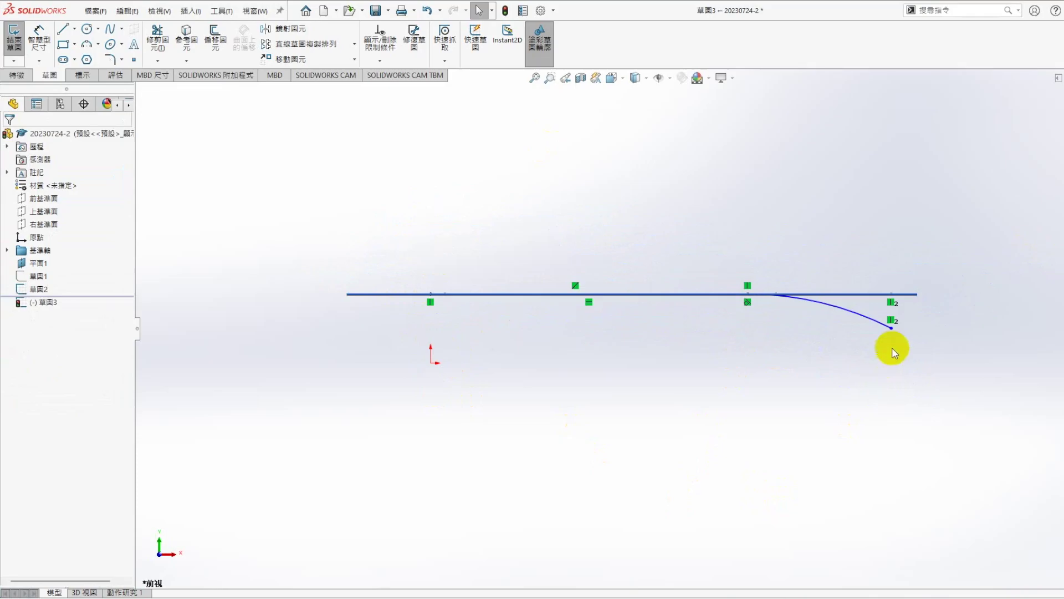
# Level the arc's end point horizontally with the origin and exit 草圖3
pyautogui.click(890, 328)
pyautogui.keyDown('ctrl'); pyautogui.click(431, 362); pyautogui.keyUp('ctrl')
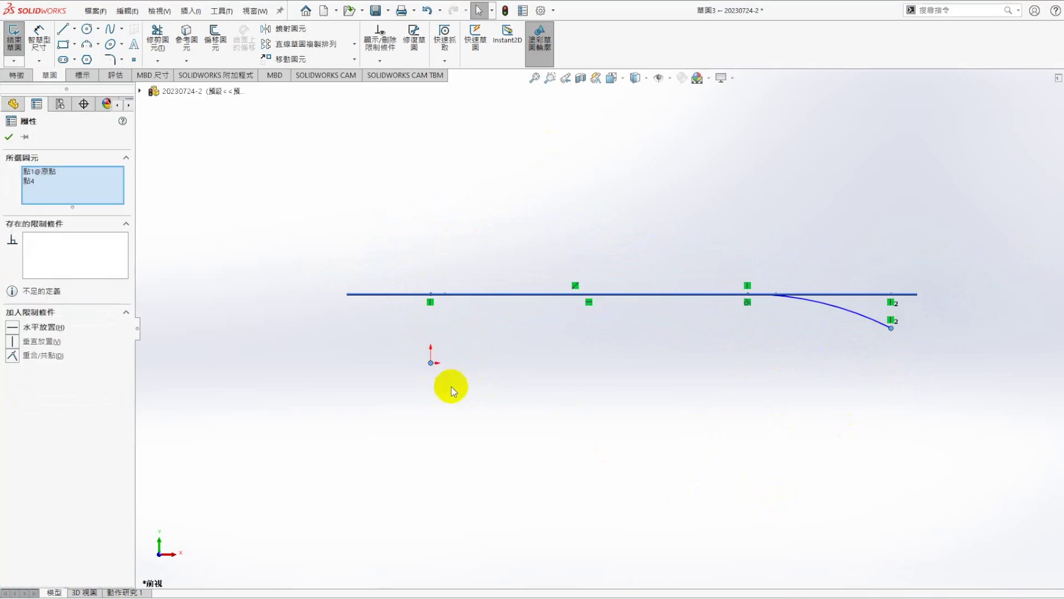
pyautogui.click(466, 310)
pyautogui.click(723, 452)
pyautogui.moveTo(738, 479)
pyautogui.mouseDown(button='middle')
pyautogui.moveTo(721, 431)
pyautogui.moveTo(451, 280)
pyautogui.mouseUp(button='middle')
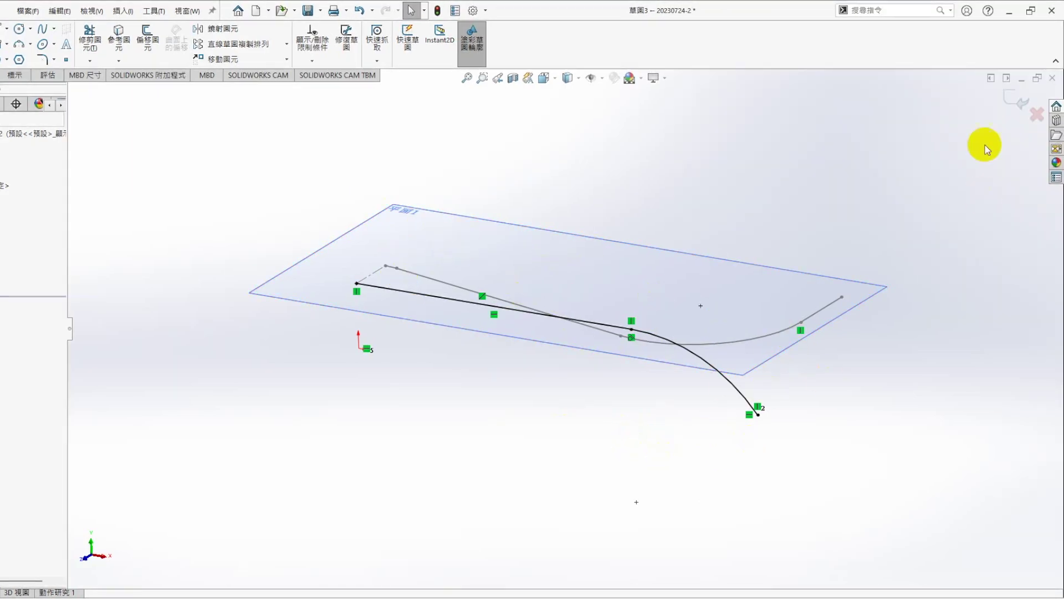
pyautogui.click(998, 104)
pyautogui.click(240, 318)
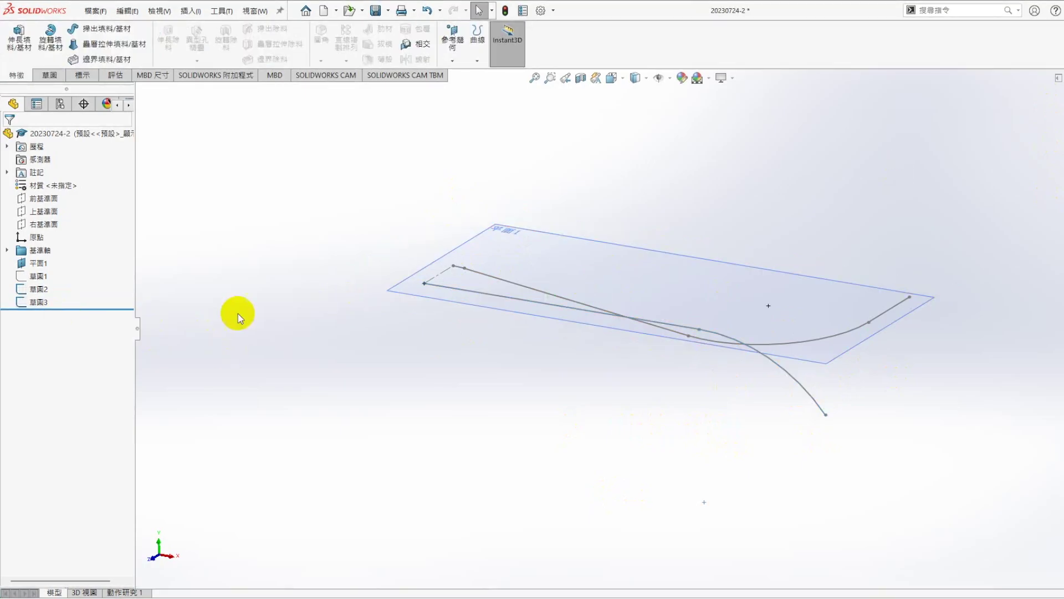
# Hide Plane1 and orbit to view both sketches
pyautogui.click(513, 272)
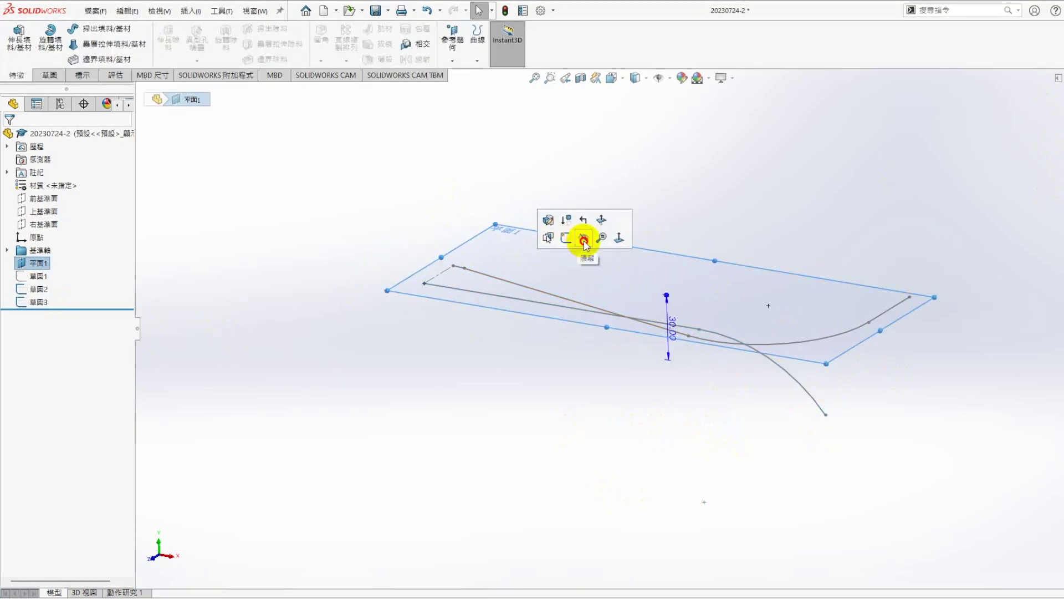
pyautogui.click(574, 228)
pyautogui.moveTo(547, 391)
pyautogui.mouseDown(button='middle')
pyautogui.moveTo(497, 397)
pyautogui.moveTo(485, 423)
pyautogui.moveTo(579, 258)
pyautogui.moveTo(582, 446)
pyautogui.moveTo(494, 506)
pyautogui.moveTo(602, 319)
pyautogui.moveTo(561, 238)
pyautogui.moveTo(527, 347)
pyautogui.moveTo(527, 280)
pyautogui.mouseUp(button='middle')
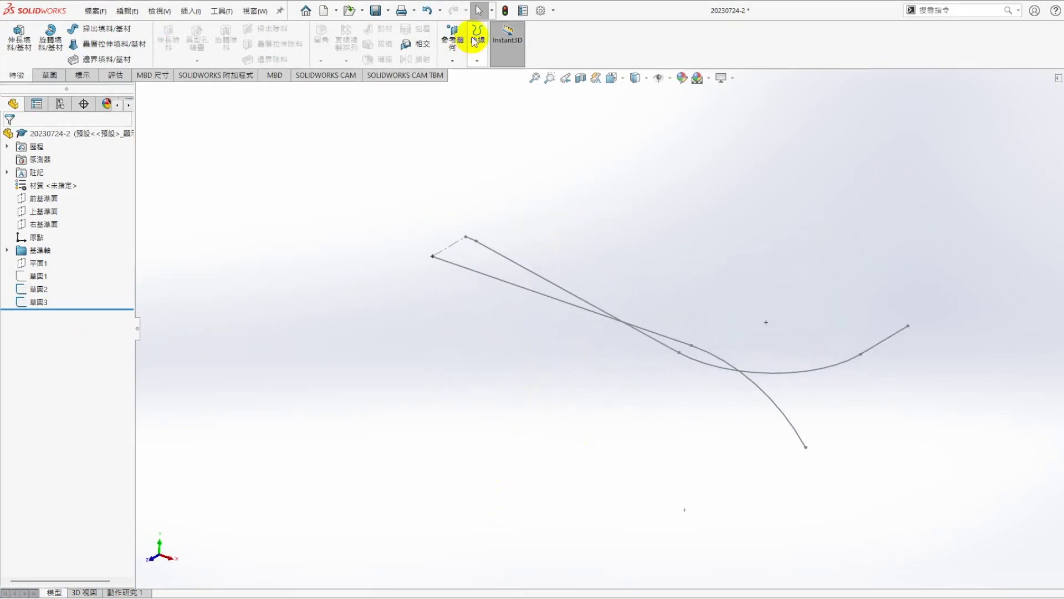
# Create projected curve 曲線1 from 草圖2 and 草圖3 using sketch-on-sketch projection
pyautogui.click(477, 50)
pyautogui.click(488, 74)
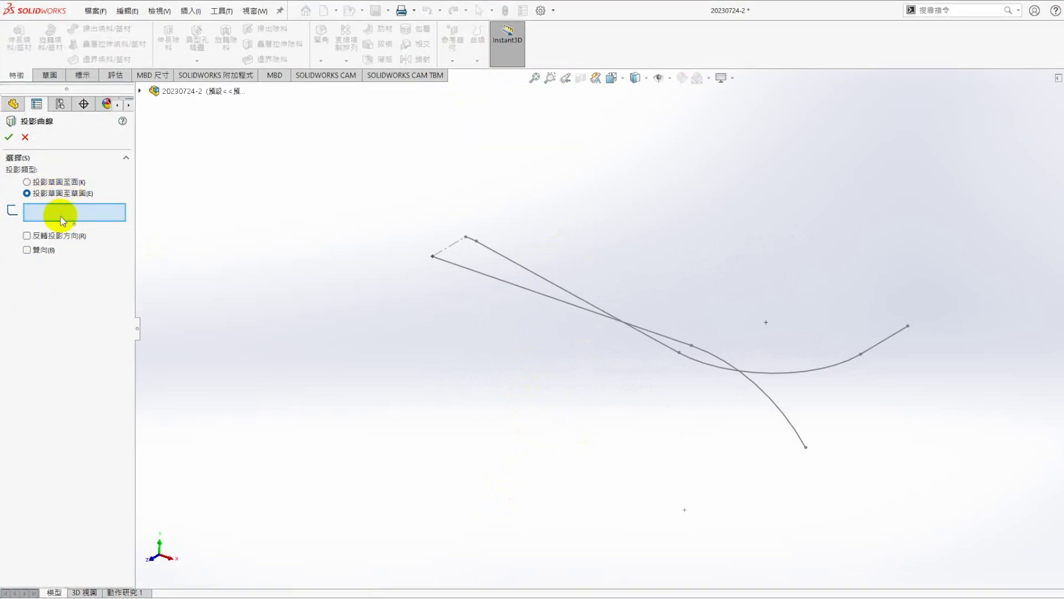
pyautogui.click(498, 256)
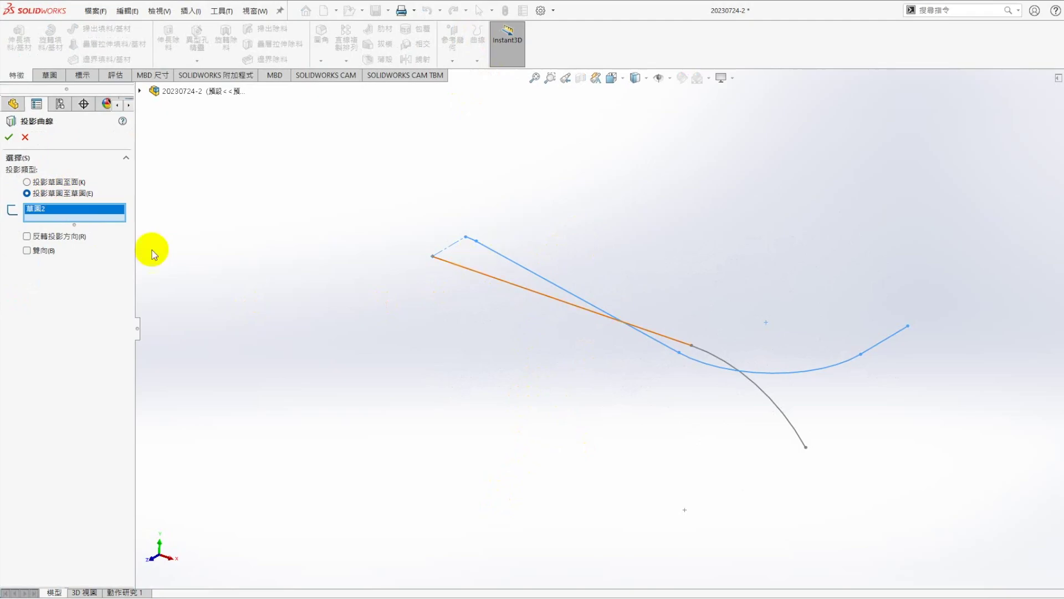
pyautogui.click(487, 275)
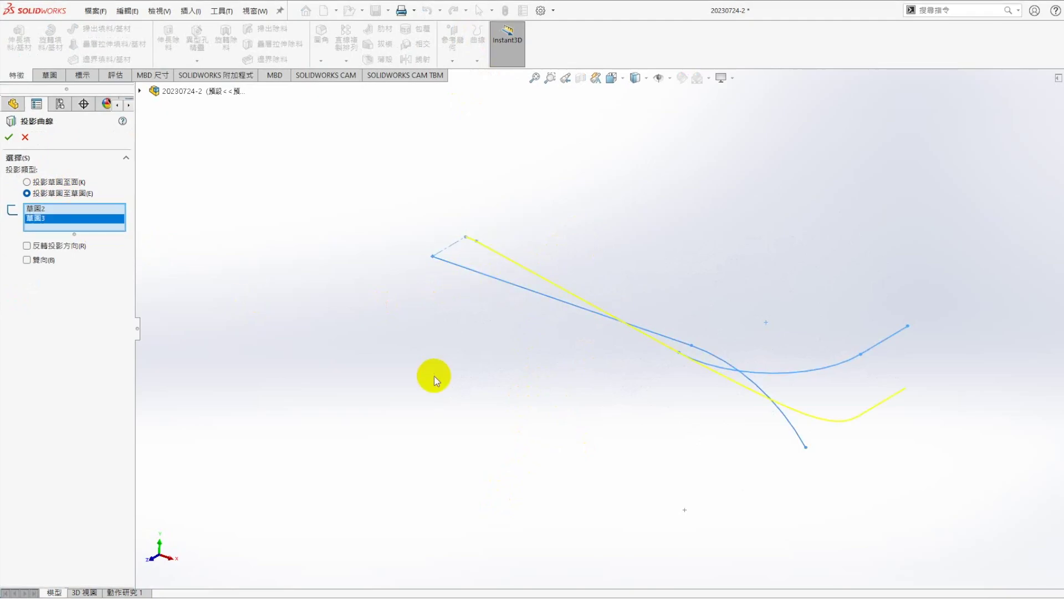
pyautogui.moveTo(476, 257)
pyautogui.mouseDown(button='middle')
pyautogui.moveTo(528, 406)
pyautogui.moveTo(526, 303)
pyautogui.mouseUp(button='middle')
pyautogui.moveTo(907, 383)
pyautogui.mouseDown(button='middle')
pyautogui.moveTo(655, 487)
pyautogui.moveTo(618, 254)
pyautogui.moveTo(667, 444)
pyautogui.moveTo(703, 396)
pyautogui.moveTo(670, 464)
pyautogui.mouseUp(button='middle')
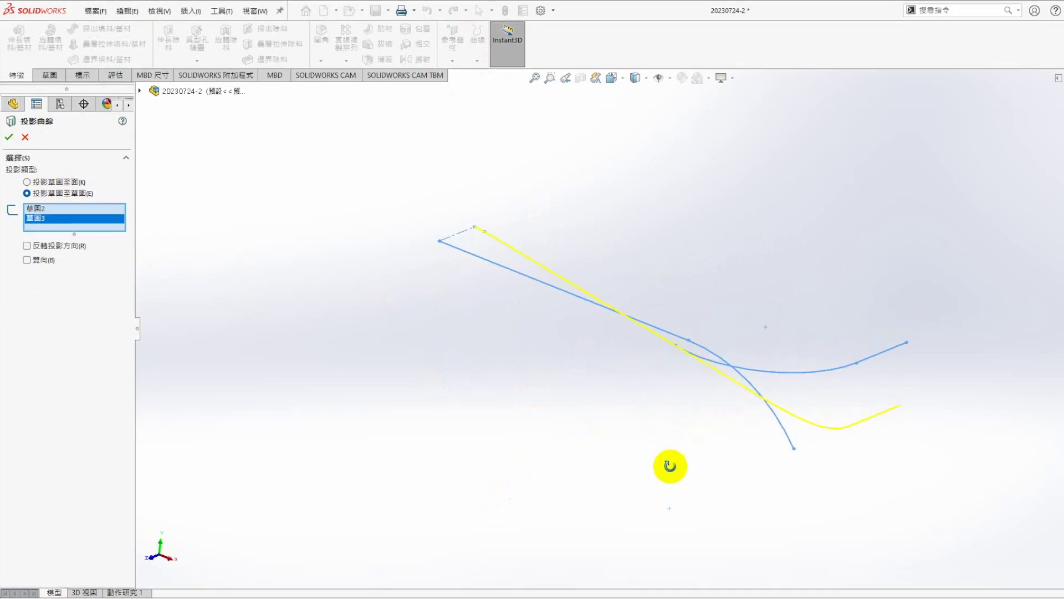
pyautogui.click(9, 137)
# Inspect 曲線1 from the Front, Right and Isometric views
pyautogui.click(390, 408)
pyautogui.moveTo(494, 456); pyautogui.dragTo(675, 206, button='middle')
pyautogui.click(611, 77)
pyautogui.click(628, 136)
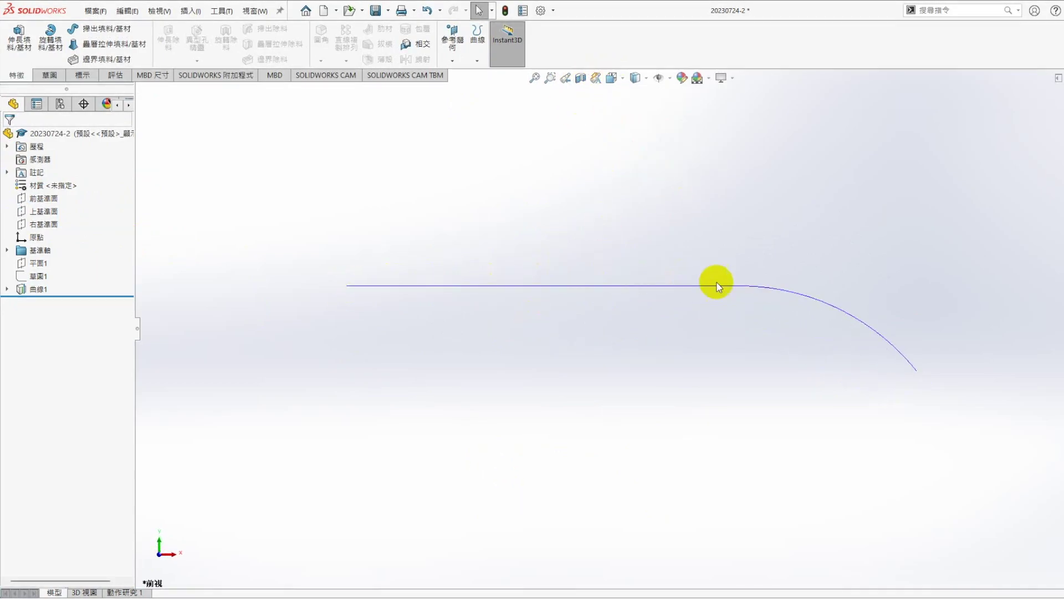
pyautogui.moveTo(766, 395); pyautogui.dragTo(624, 78, button='middle')
pyautogui.click(613, 78)
pyautogui.click(642, 133)
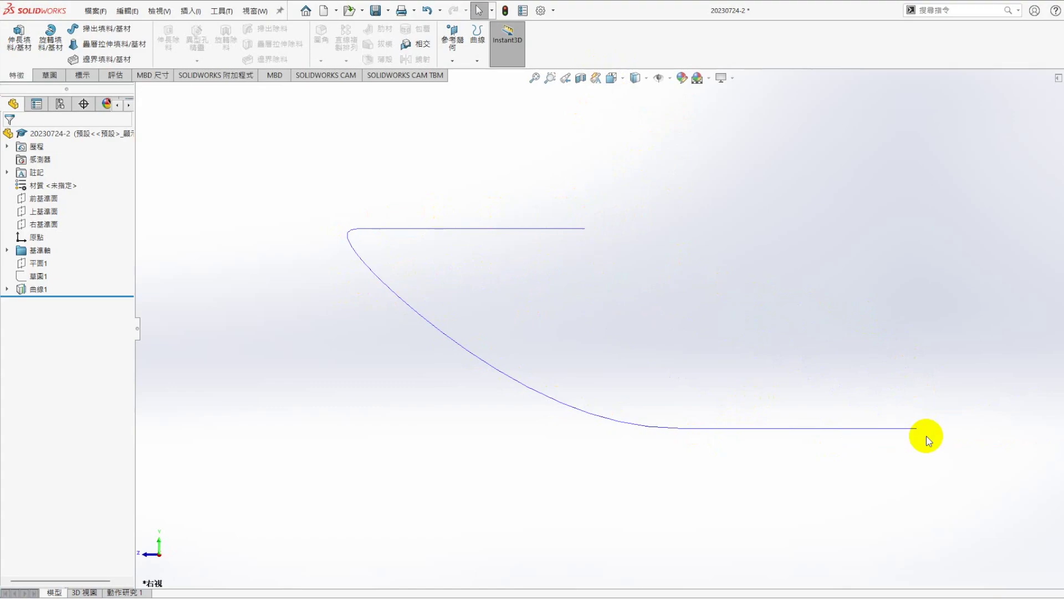
pyautogui.hotkey('ctrl', '7')
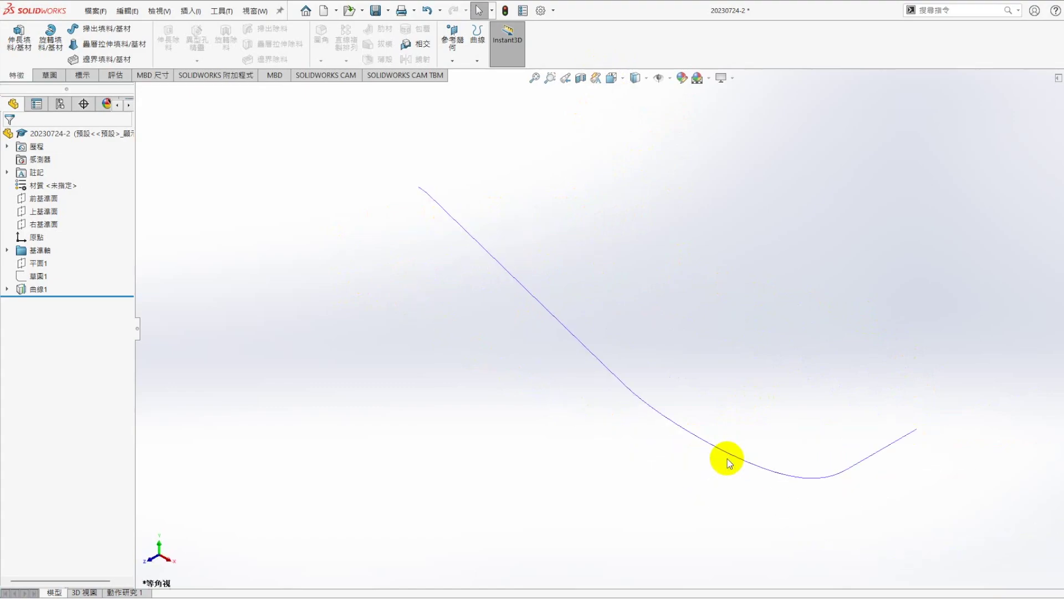
# Sweep a 10 mm circular profile along 曲線1 to form the solid tube 掃出1
pyautogui.click(105, 28)
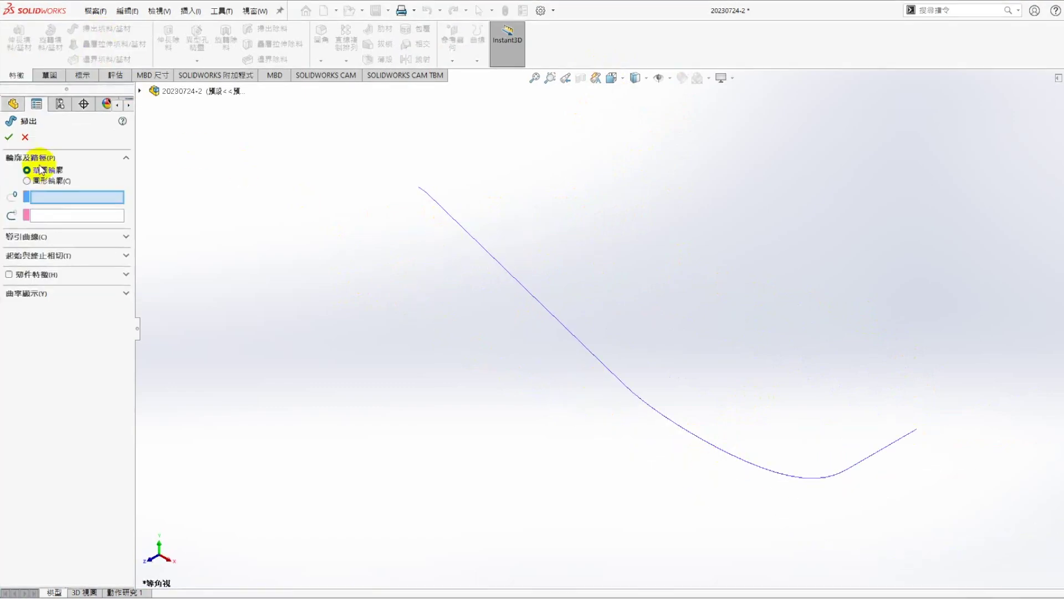
pyautogui.click(34, 182)
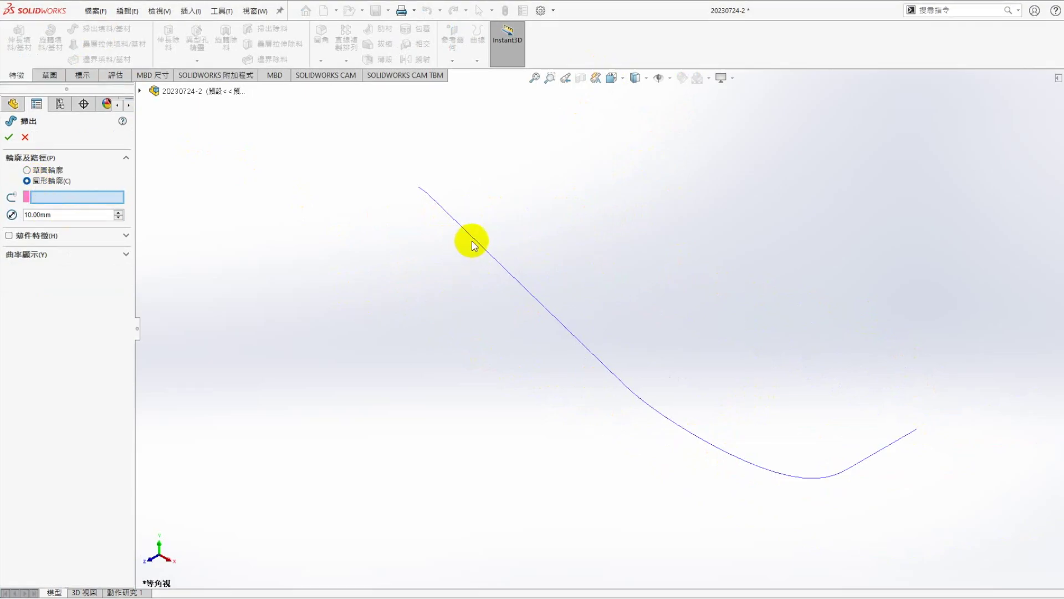
pyautogui.click(433, 201)
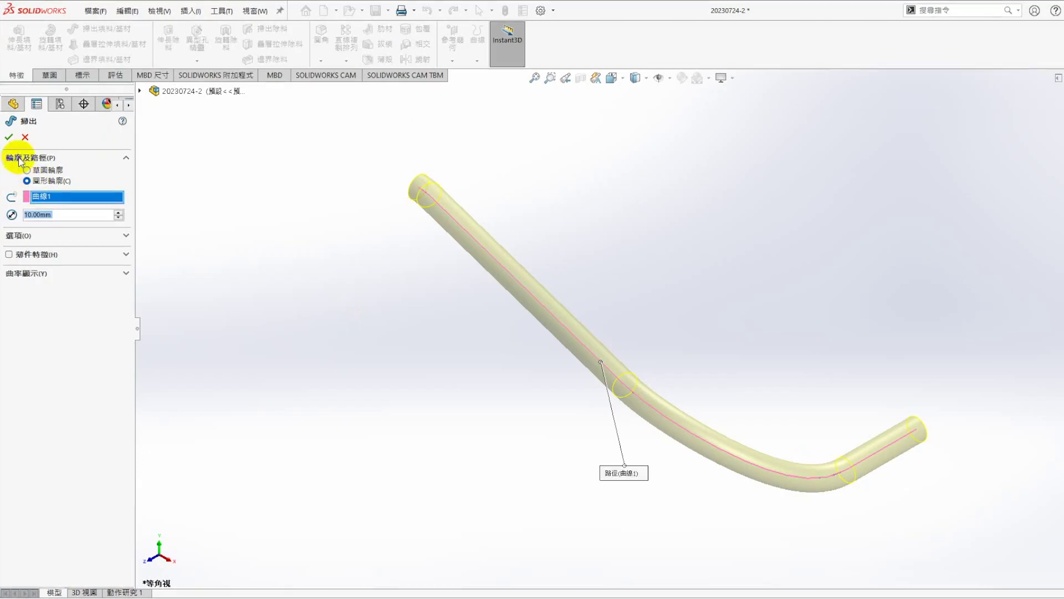
pyautogui.press('Return')
pyautogui.moveTo(477, 486); pyautogui.dragTo(507, 518, button='middle')
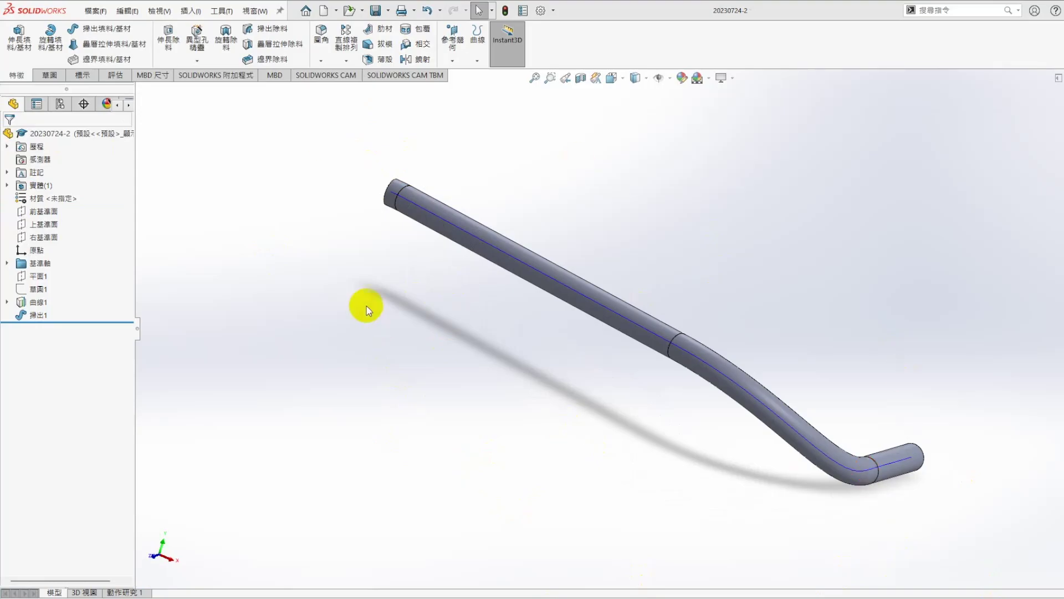
# Mirror the 掃出1 tube body across the Right Plane as 鏡射1
pyautogui.click(411, 60)
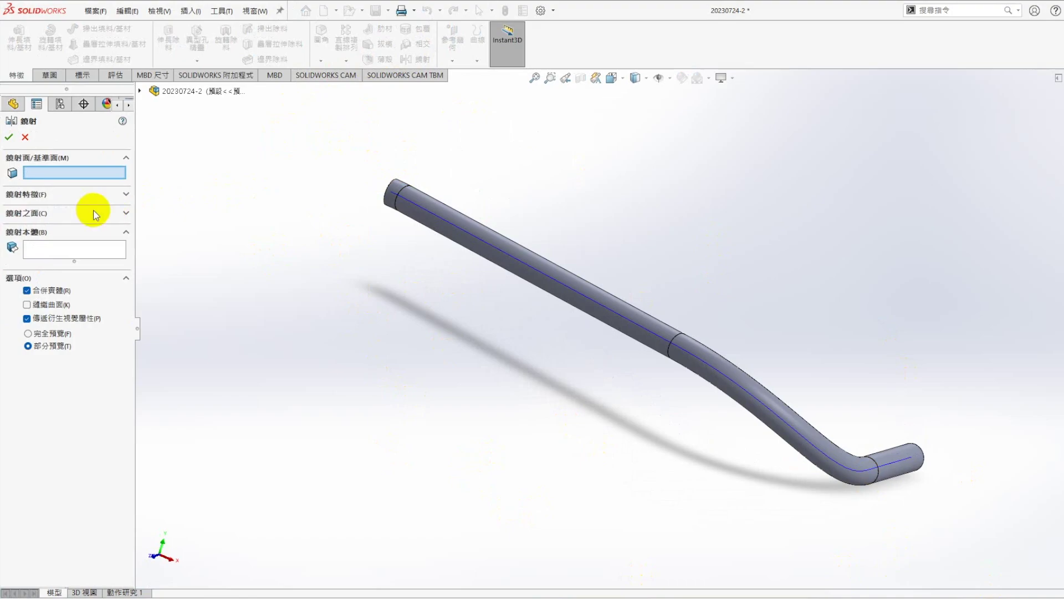
pyautogui.click(39, 212)
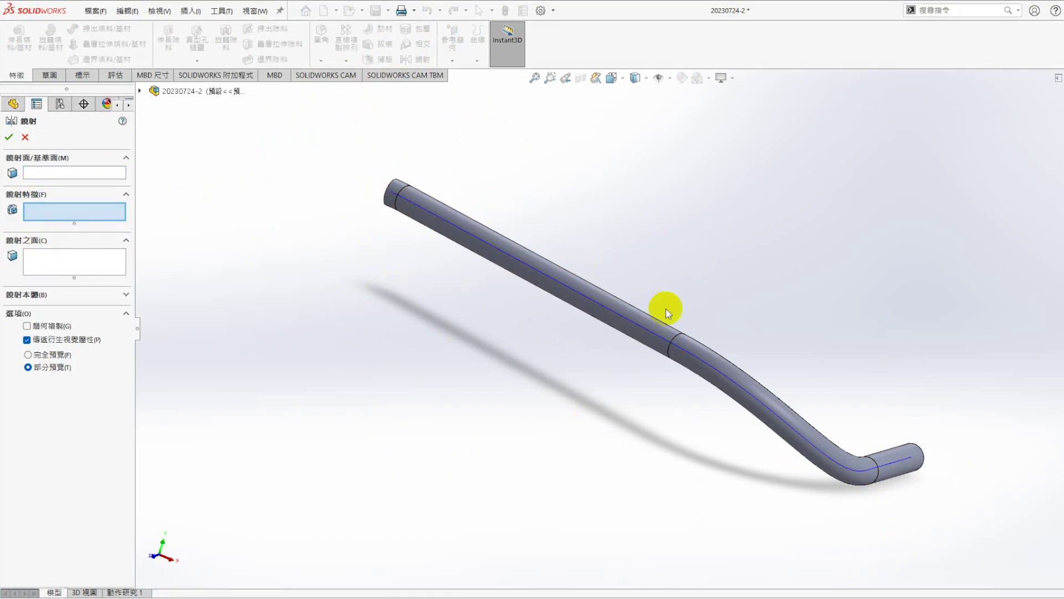
pyautogui.click(28, 294)
pyautogui.click(423, 217)
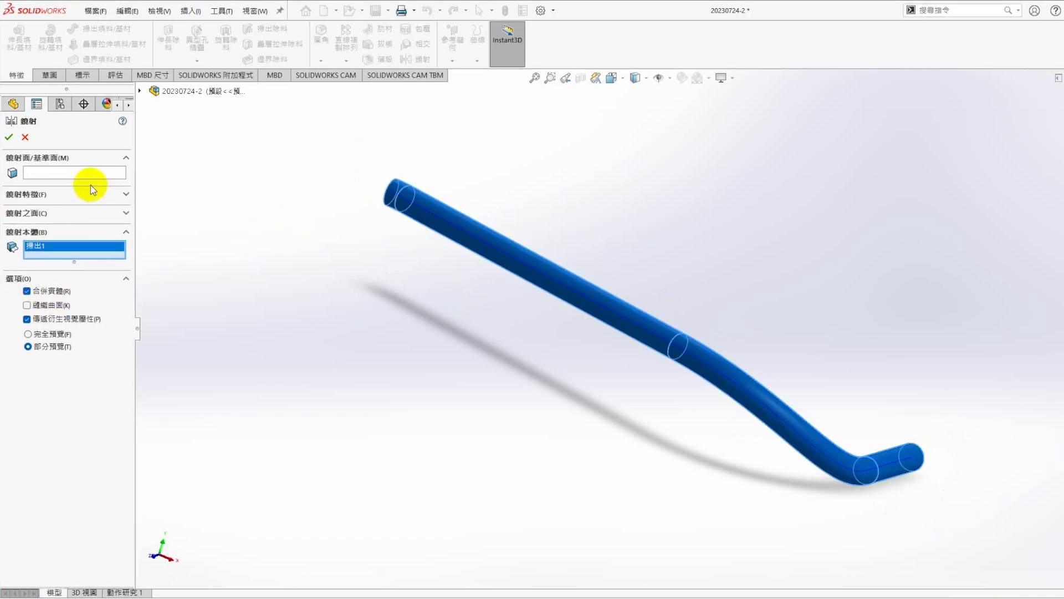
pyautogui.click(140, 90)
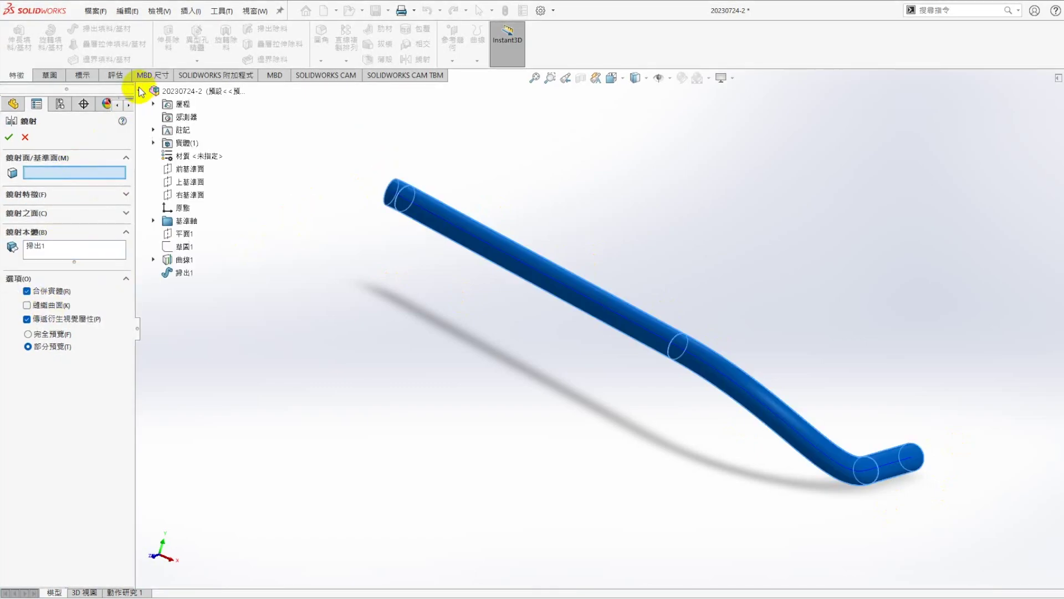
pyautogui.click(191, 195)
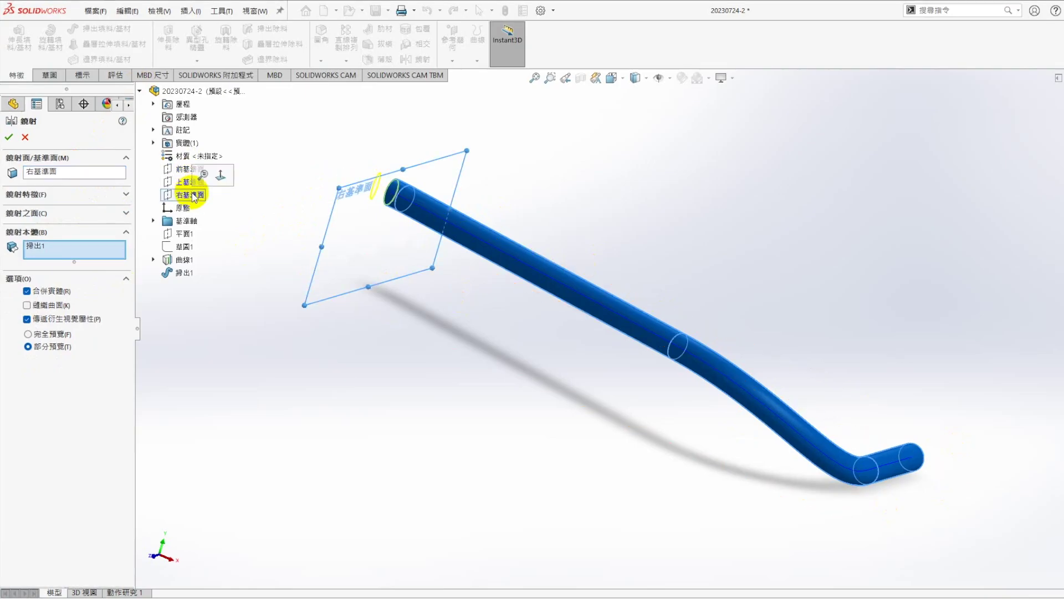
pyautogui.click(9, 137)
pyautogui.scroll(4, 528, 415)
pyautogui.moveTo(528, 415)
pyautogui.mouseDown(button='middle')
pyautogui.moveTo(590, 349)
pyautogui.moveTo(518, 435)
pyautogui.moveTo(475, 182)
pyautogui.mouseUp(button='middle')
pyautogui.moveTo(514, 379); pyautogui.dragTo(559, 355, button='middle')
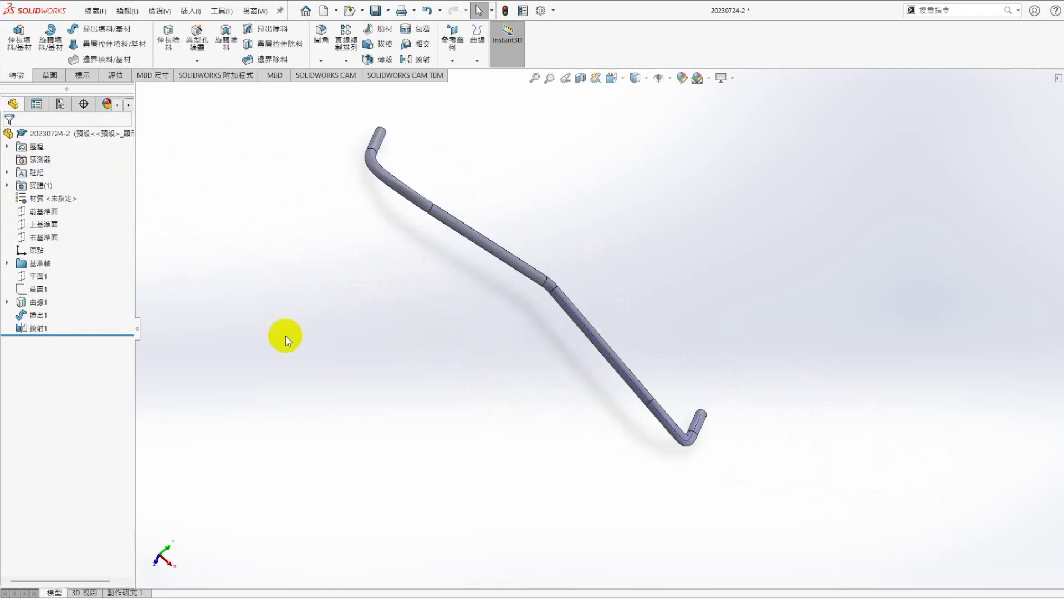
# Edit Sketch1, change its 200 mm horizontal dimension to 150, and exit to rebuild
pyautogui.rightClick(35, 287)
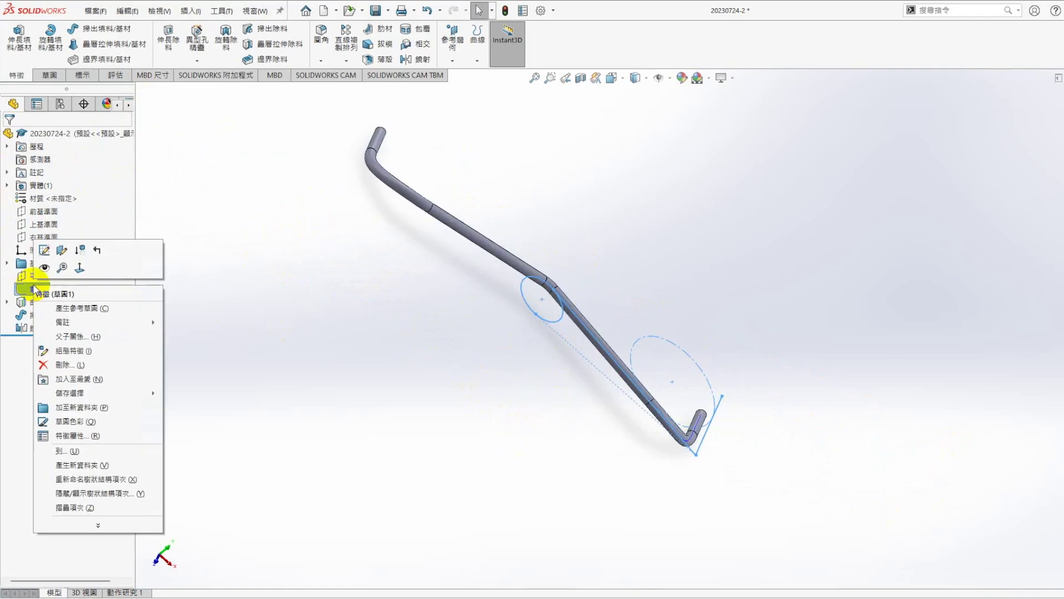
pyautogui.click(44, 254)
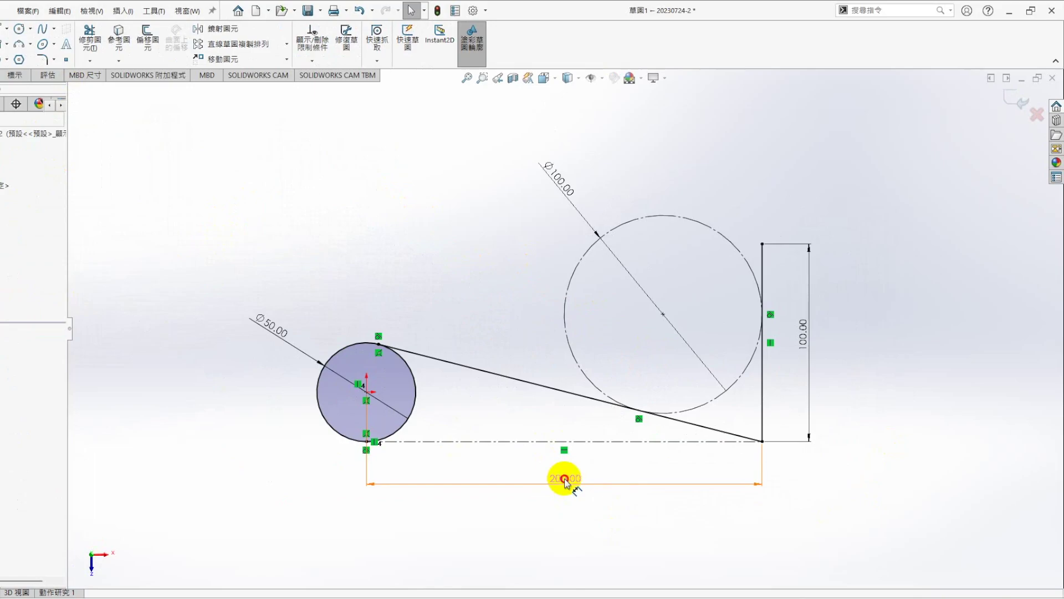
pyautogui.doubleClick(565, 480)
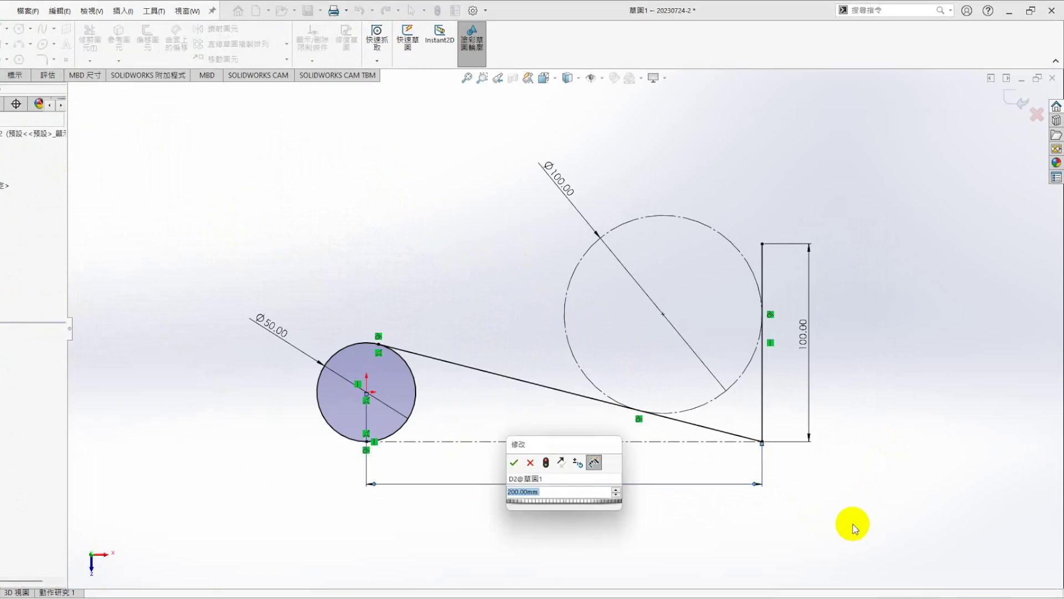
pyautogui.write('150')
pyautogui.press('Return')
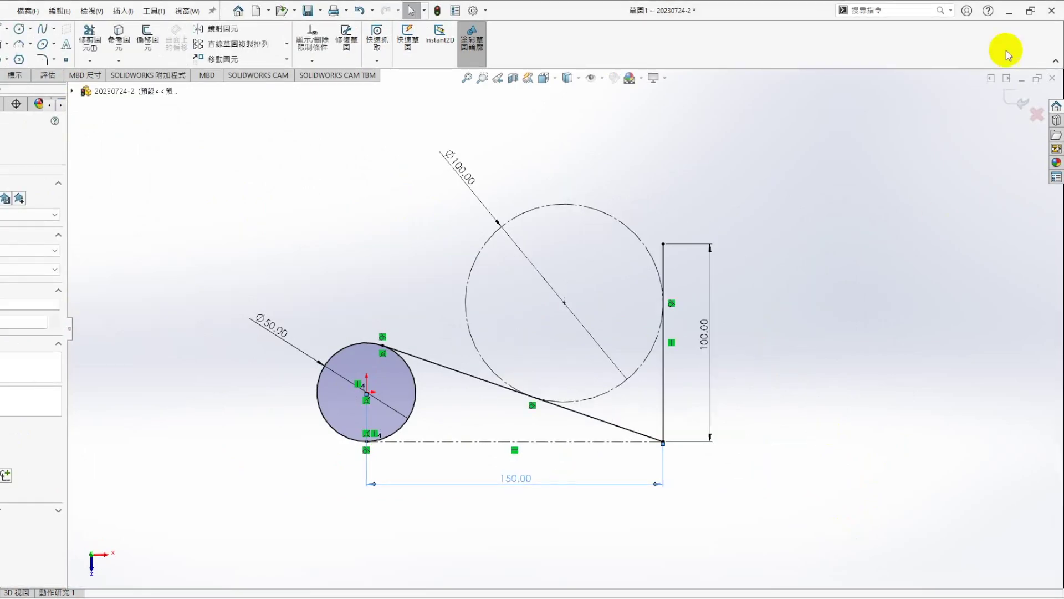
pyautogui.click(1016, 94)
pyautogui.moveTo(570, 432)
pyautogui.mouseDown(button='middle')
pyautogui.moveTo(541, 285)
pyautogui.moveTo(487, 417)
pyautogui.moveTo(440, 468)
pyautogui.moveTo(287, 487)
pyautogui.moveTo(309, 488)
pyautogui.moveTo(396, 356)
pyautogui.moveTo(461, 352)
pyautogui.moveTo(404, 492)
pyautogui.moveTo(525, 412)
pyautogui.mouseUp(button='middle')
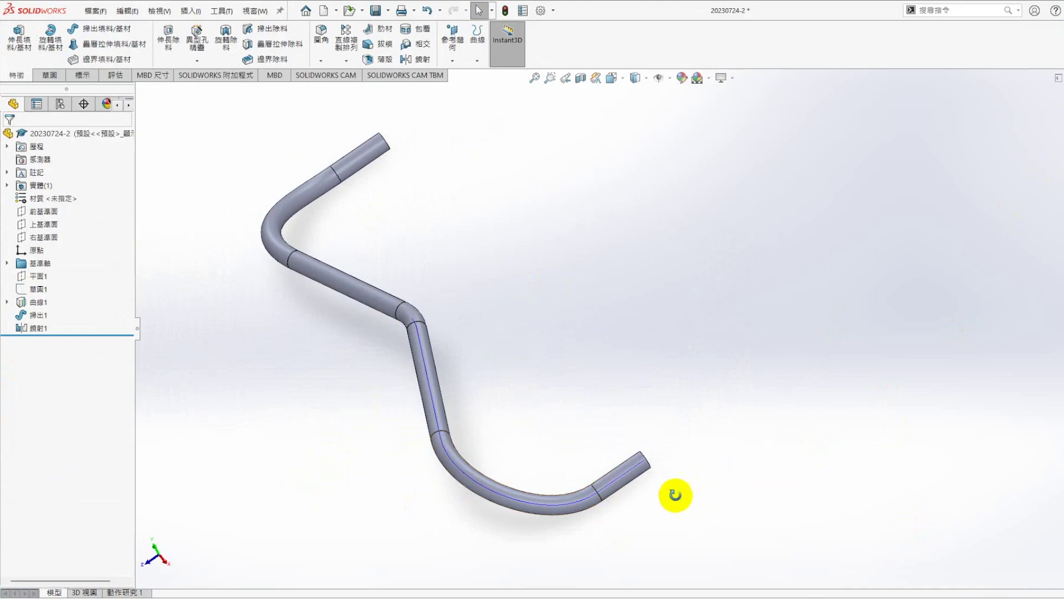
# Start a fillet on the first open tube end edge with a 5 mm radius
pyautogui.moveTo(676, 495); pyautogui.dragTo(577, 508, button='middle')
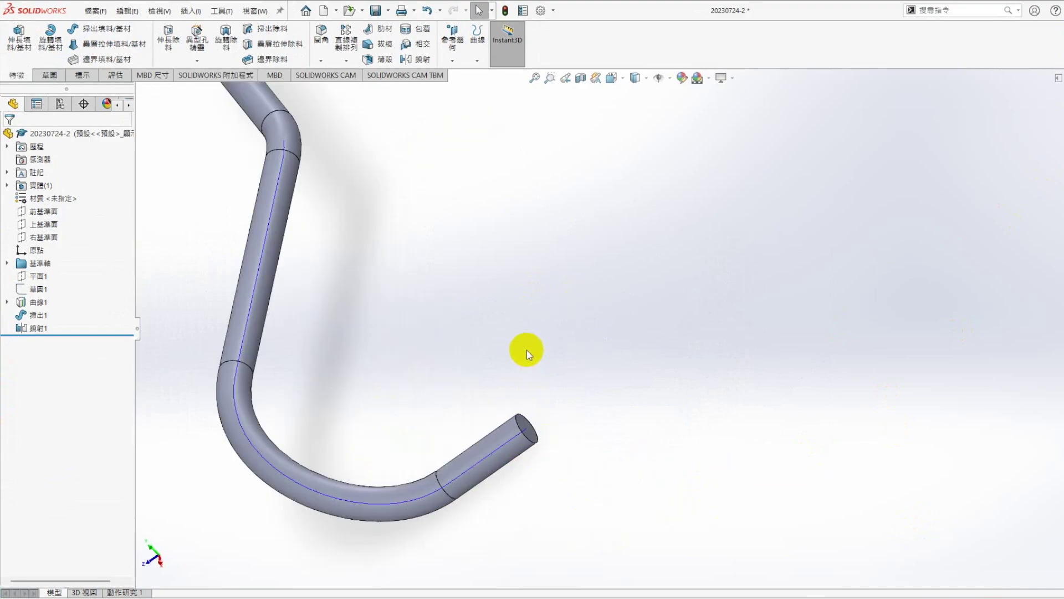
pyautogui.click(321, 34)
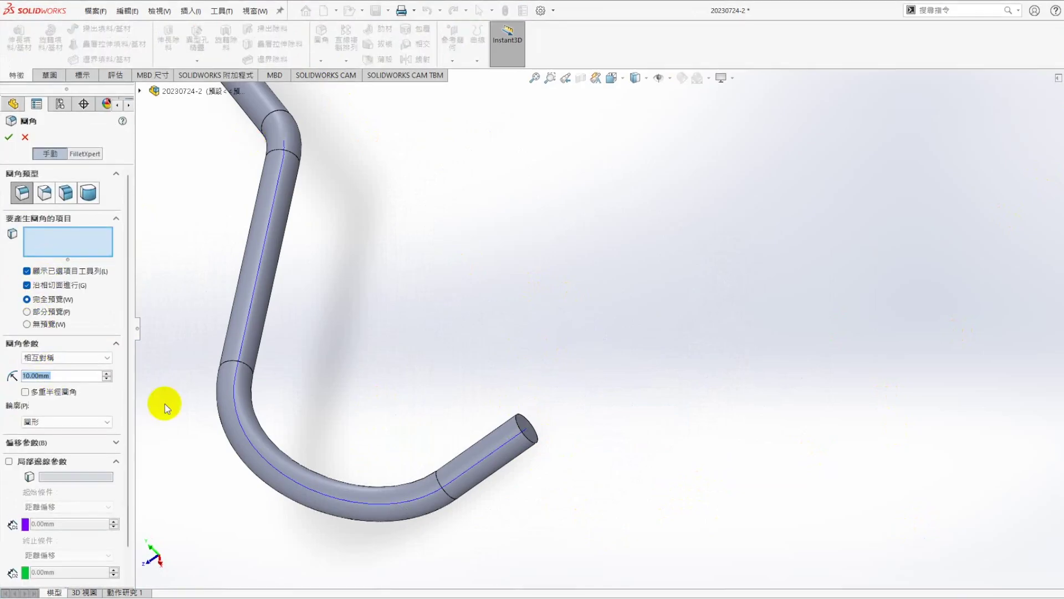
pyautogui.click(518, 425)
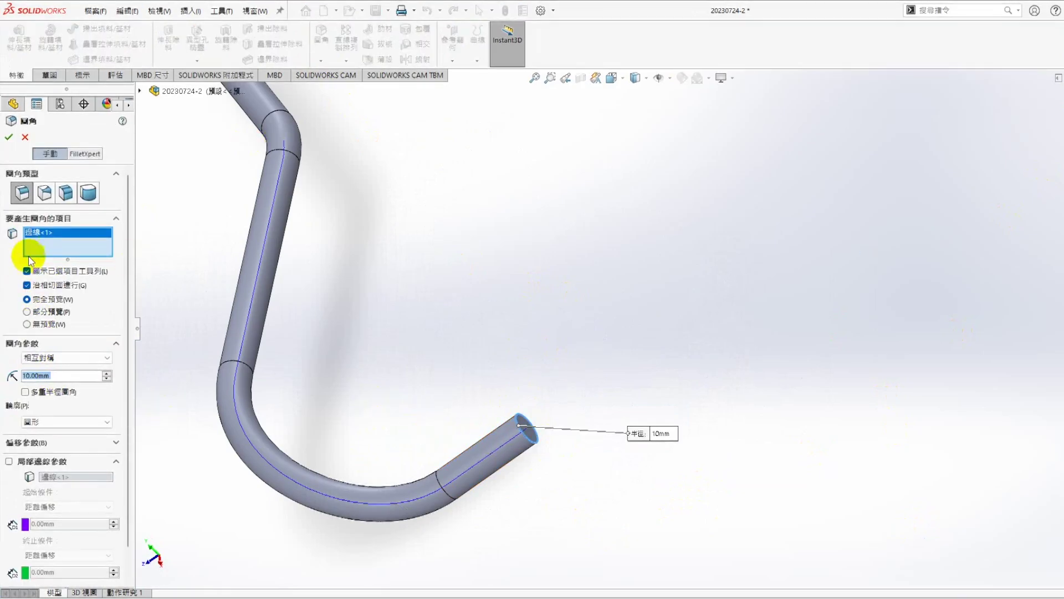
pyautogui.click(59, 376)
pyautogui.write('5')
pyautogui.press('Return')
# Add the other tube end edge, lower the radius to 4 mm, and accept 圓角1
pyautogui.scroll(3, 489, 346)
pyautogui.moveTo(489, 346); pyautogui.dragTo(554, 195, button='middle')
pyautogui.scroll(-3, 622, 204)
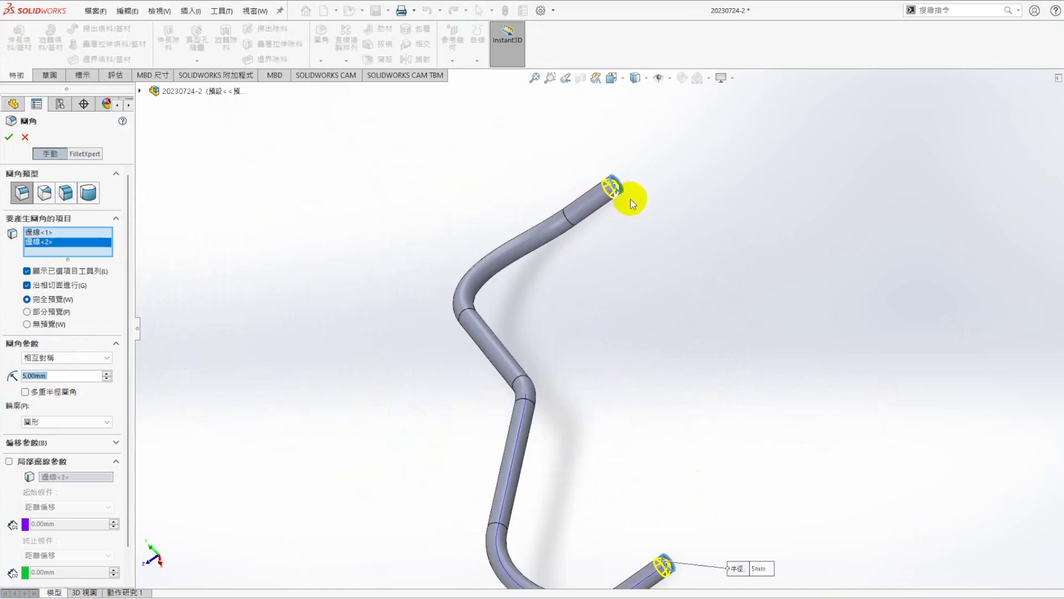
pyautogui.click(627, 198)
pyautogui.scroll(-2, 628, 198)
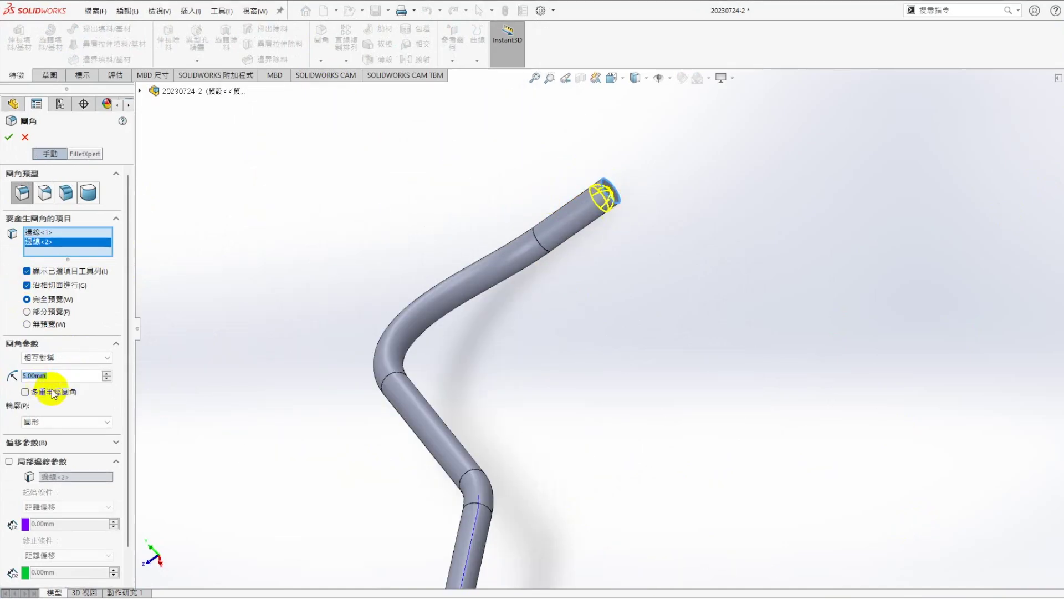
pyautogui.press('Down')
pyautogui.scroll(2, 713, 542)
pyautogui.scroll(2, 696, 476)
pyautogui.scroll(-3, 697, 475)
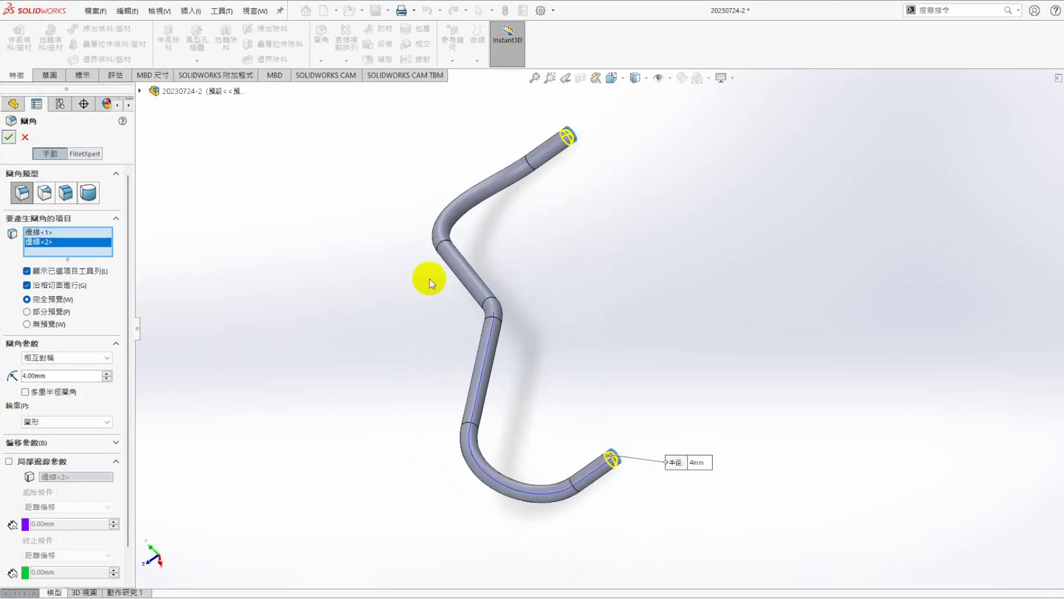
pyautogui.press('Return')
pyautogui.moveTo(376, 368); pyautogui.dragTo(425, 416, button='middle')
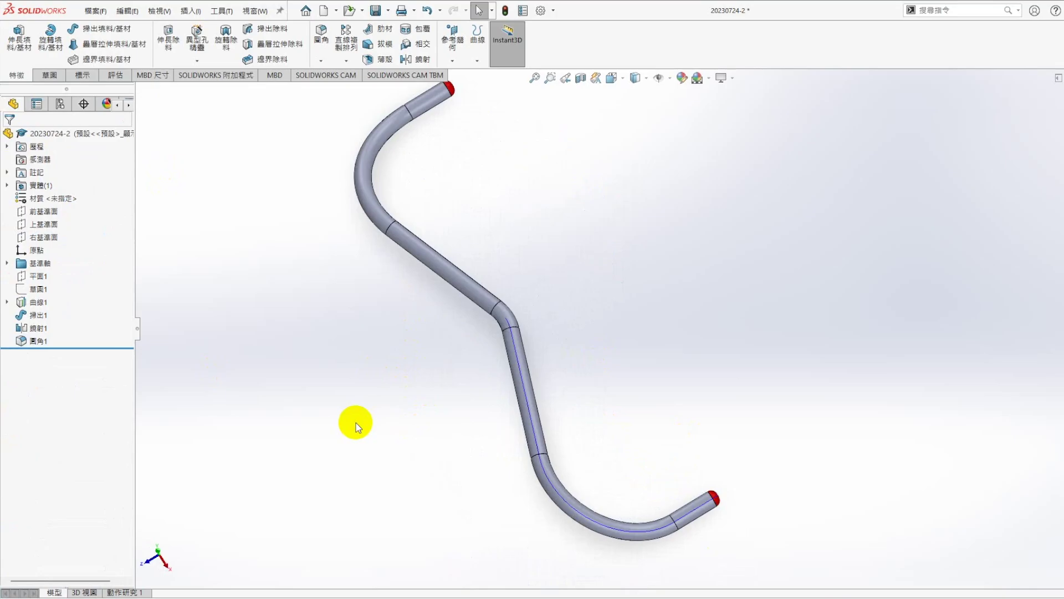
pyautogui.hotkey('ctrl', '7')
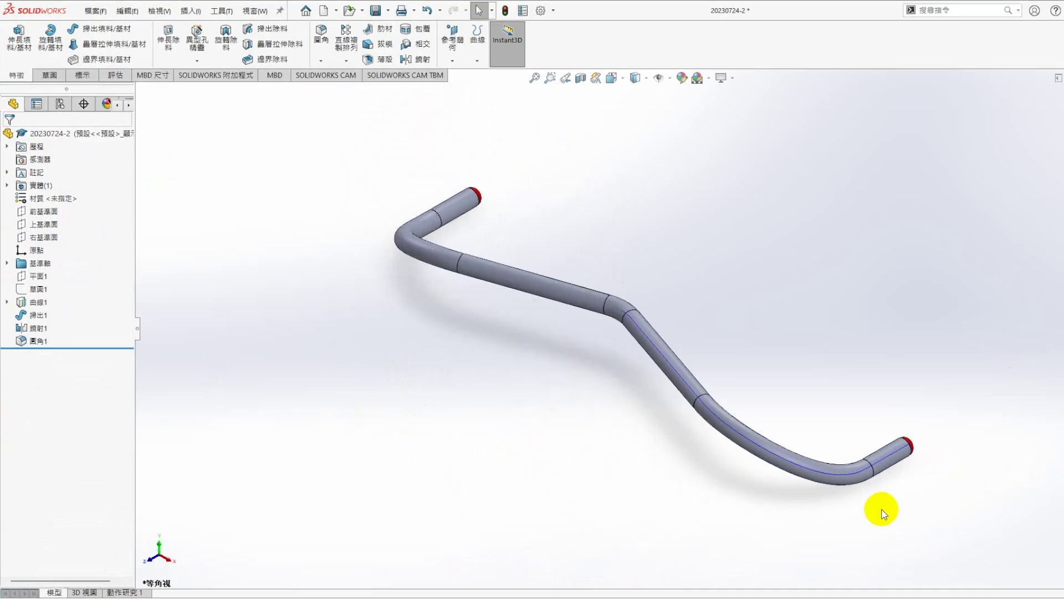
pyautogui.scroll(-4, 787, 488)
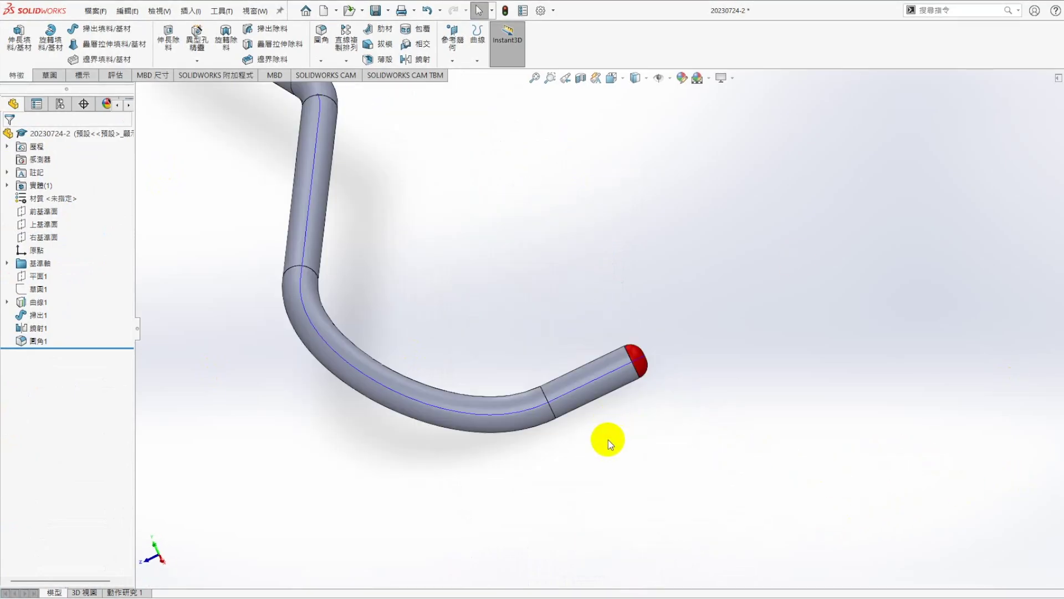
pyautogui.press('f')
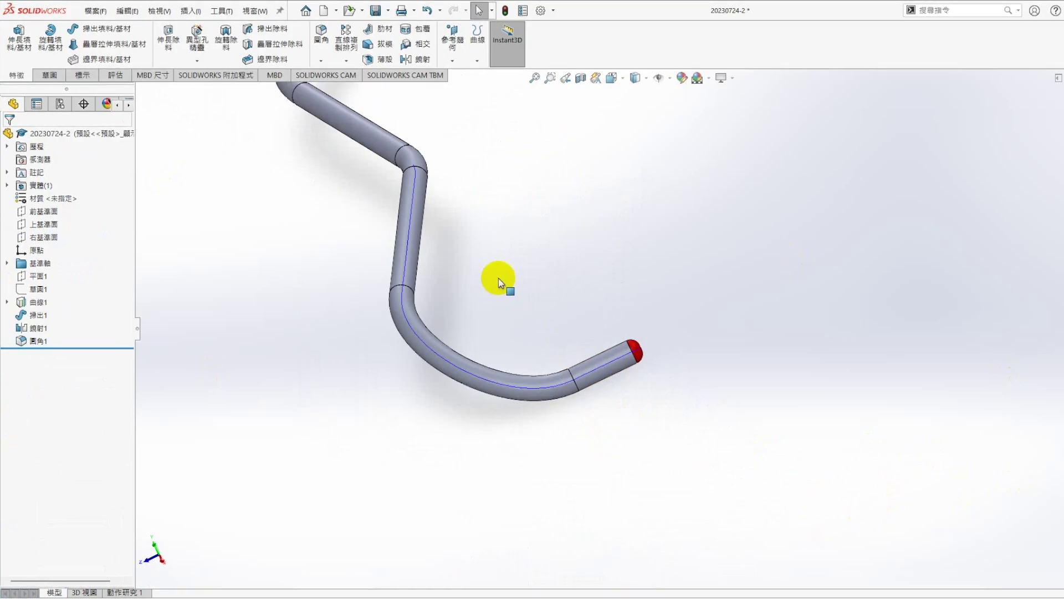
pyautogui.hotkey('ctrl', '7')
pyautogui.scroll(-1, 677, 366)
pyautogui.scroll(-3, 647, 317)
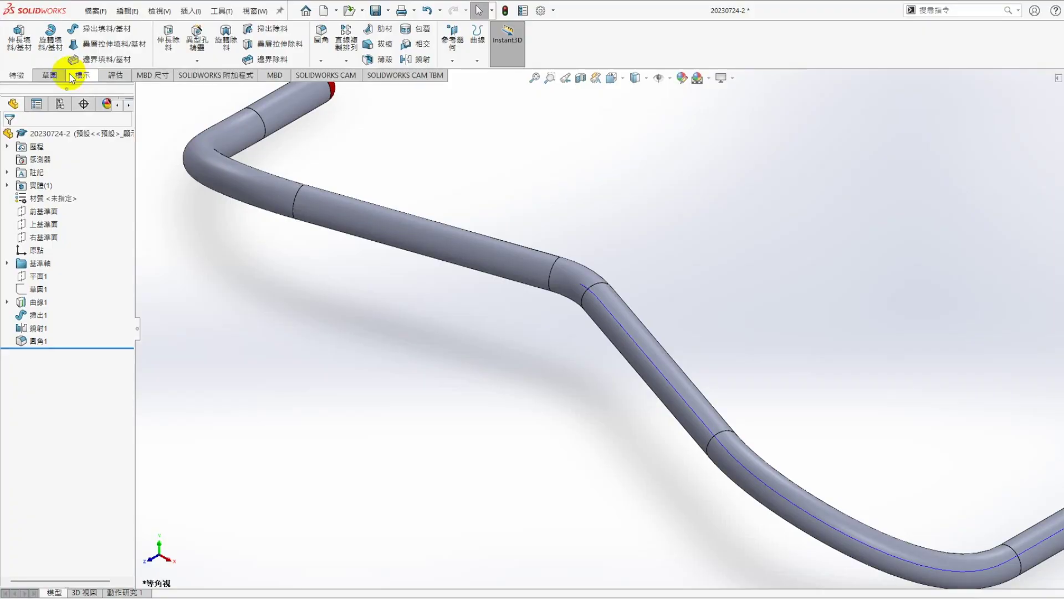
pyautogui.rightClick(81, 74)
# Offset the three middle pipe faces (straight, bend, straight) into a new surface
pyautogui.click(263, 158)
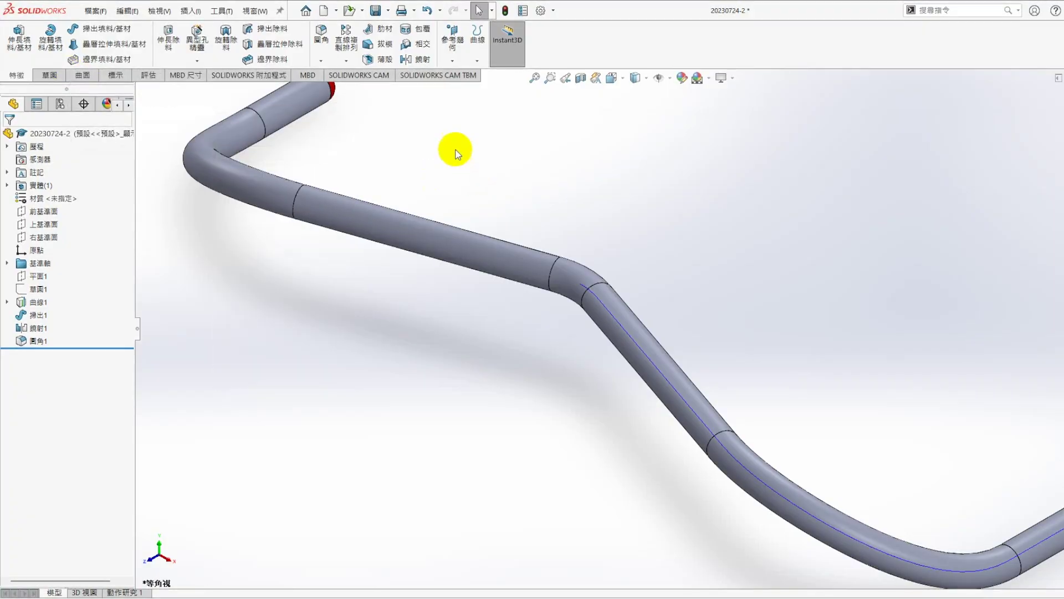
pyautogui.click(83, 75)
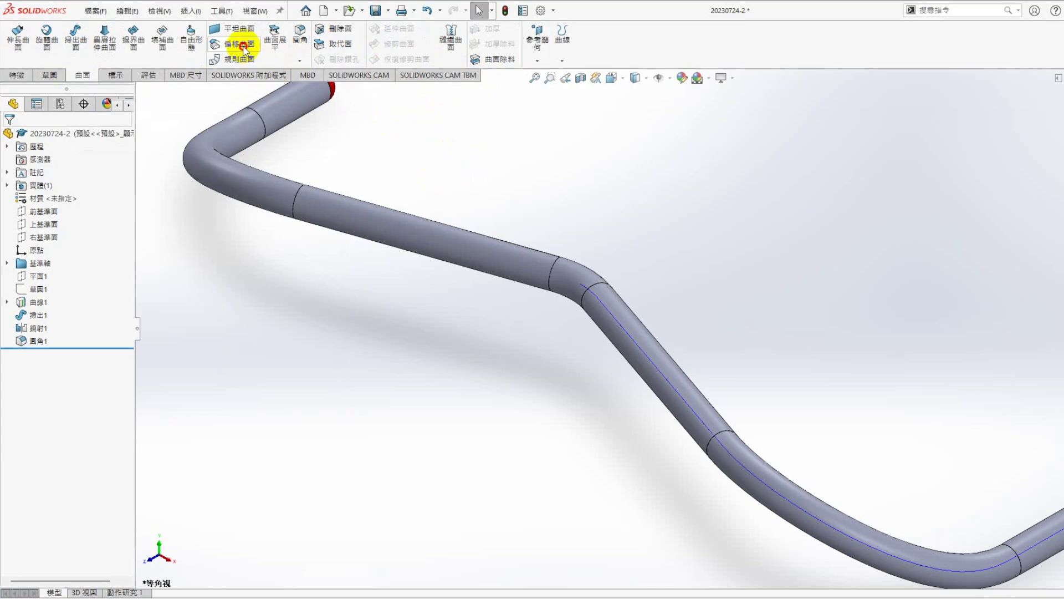
pyautogui.click(240, 45)
pyautogui.click(538, 278)
pyautogui.click(577, 299)
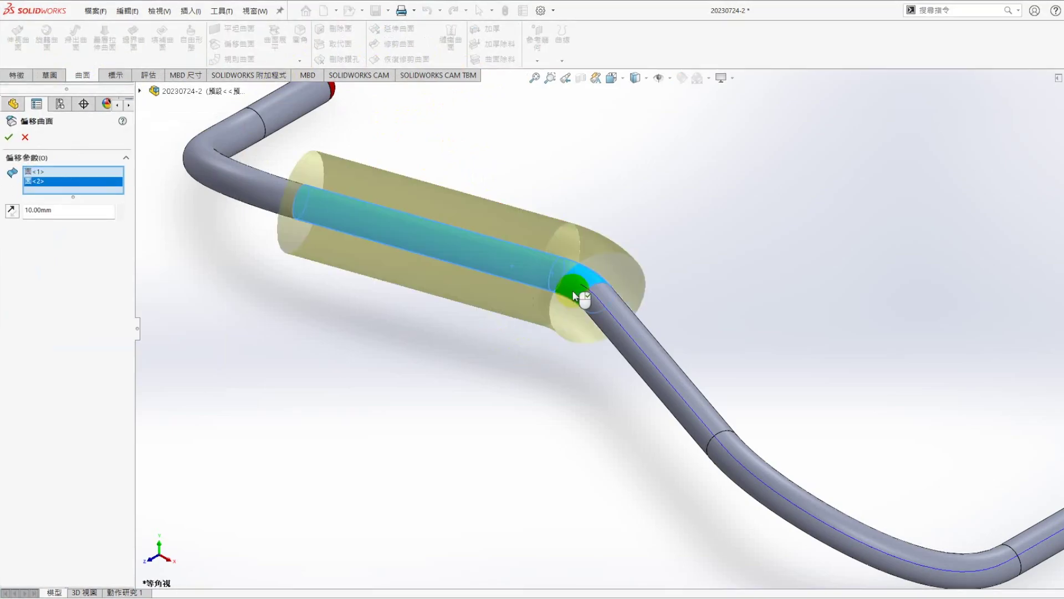
pyautogui.click(581, 318)
pyautogui.moveTo(110, 228); pyautogui.dragTo(1, 230)
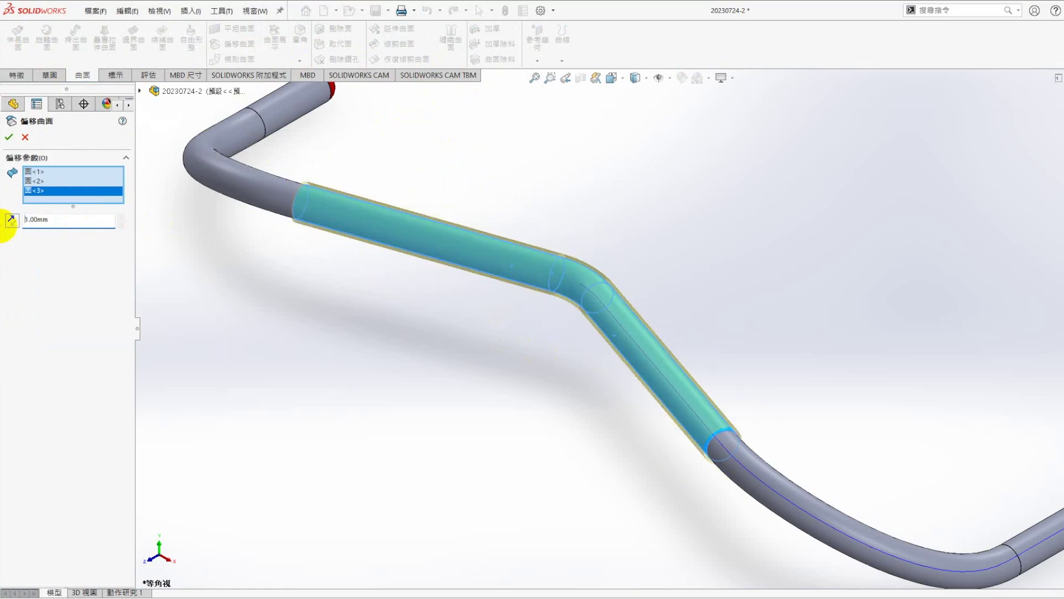
pyautogui.click(9, 137)
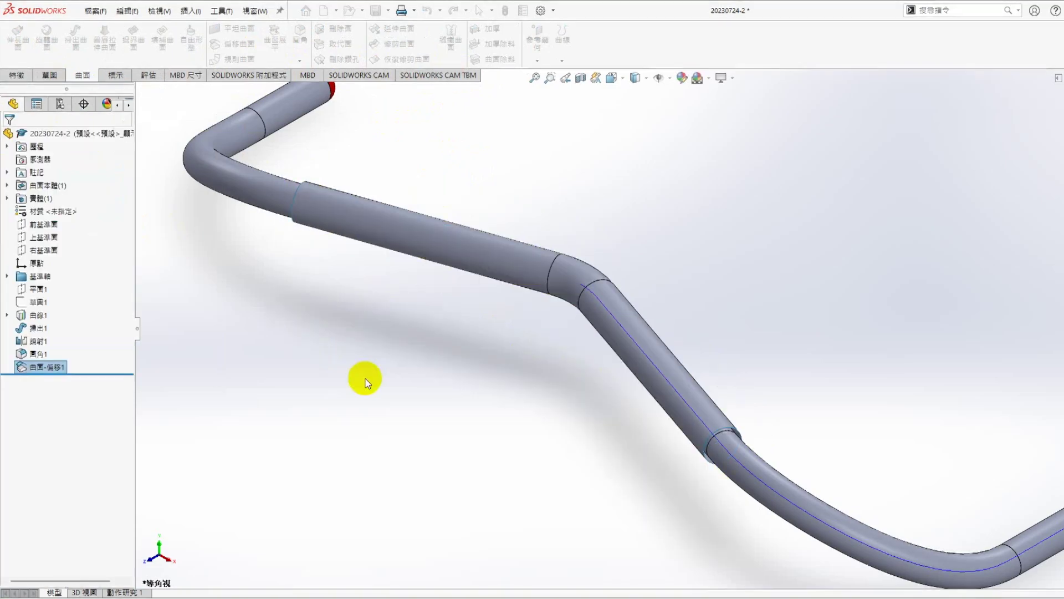
# Add reference plane 平面2 offset 30 mm from the Right Plane
pyautogui.click(40, 250)
pyautogui.click(534, 61)
pyautogui.click(549, 74)
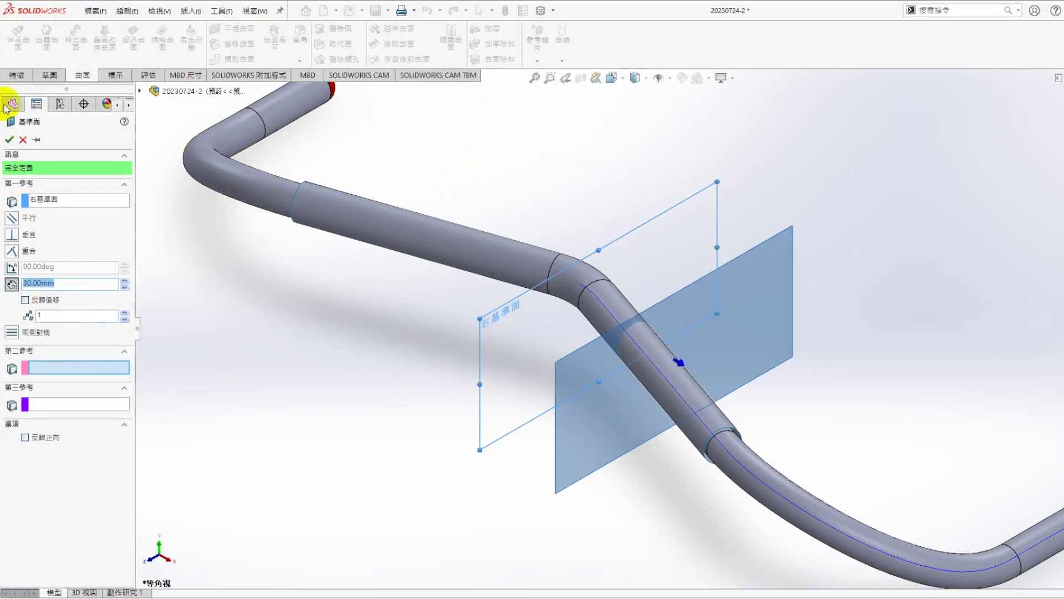
pyautogui.click(8, 140)
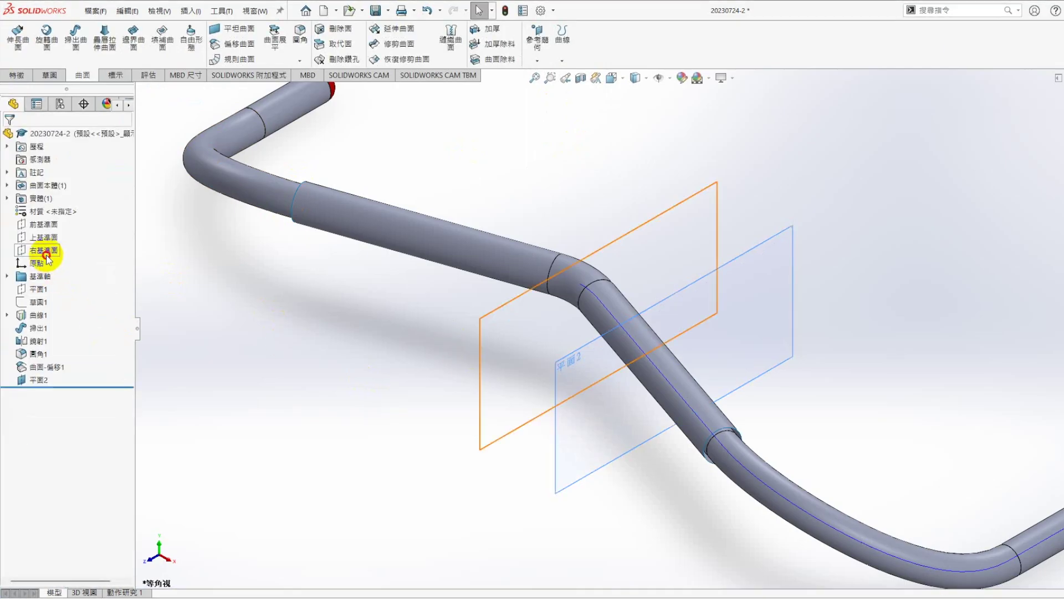
# Add 平面3 30 mm from the Right Plane on the opposite side
pyautogui.click(44, 250)
pyautogui.click(537, 47)
pyautogui.click(548, 76)
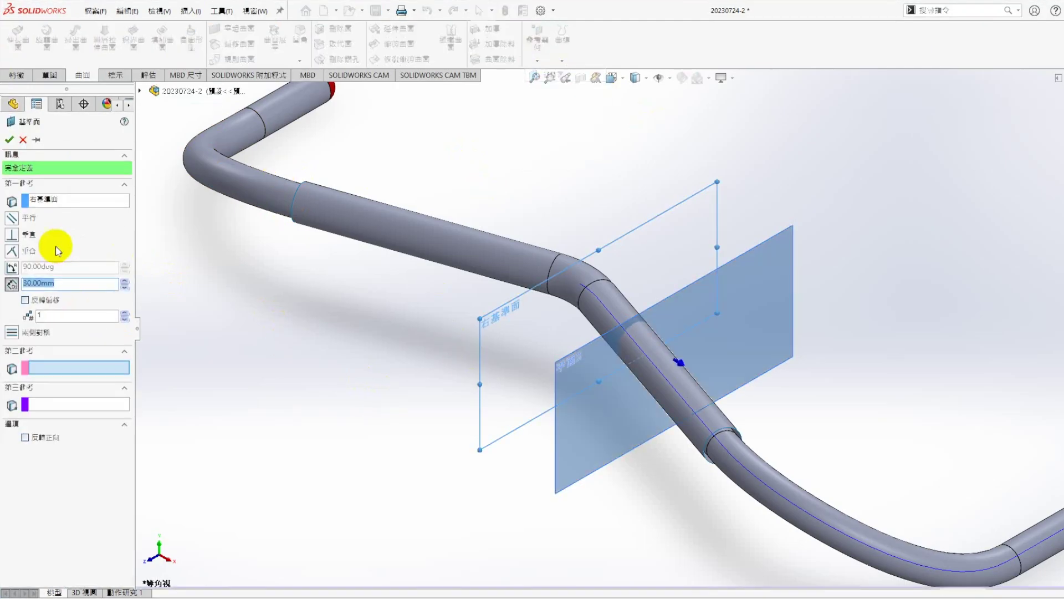
pyautogui.click(25, 300)
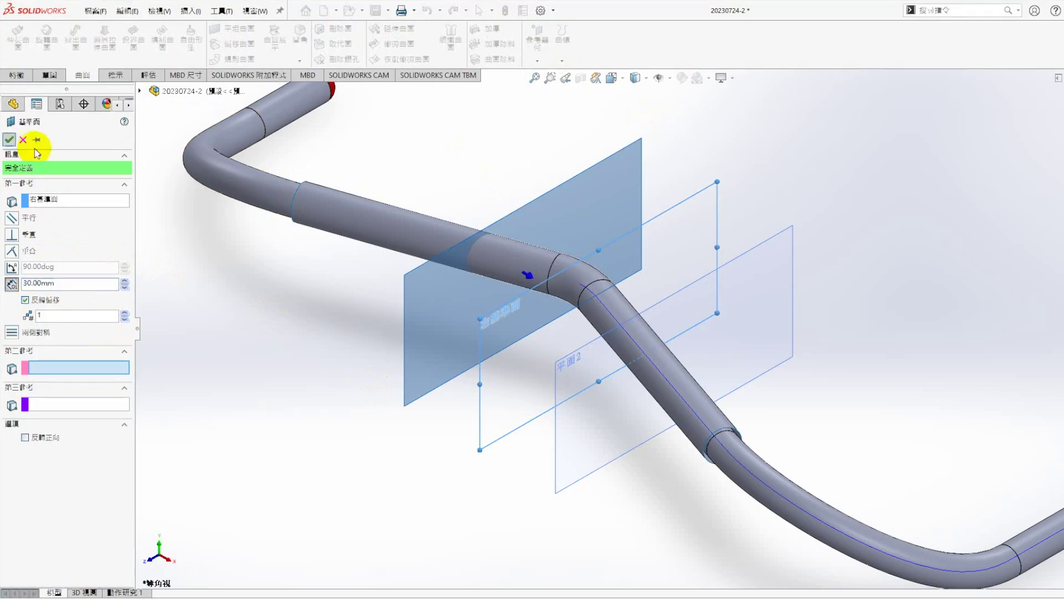
pyautogui.click(9, 139)
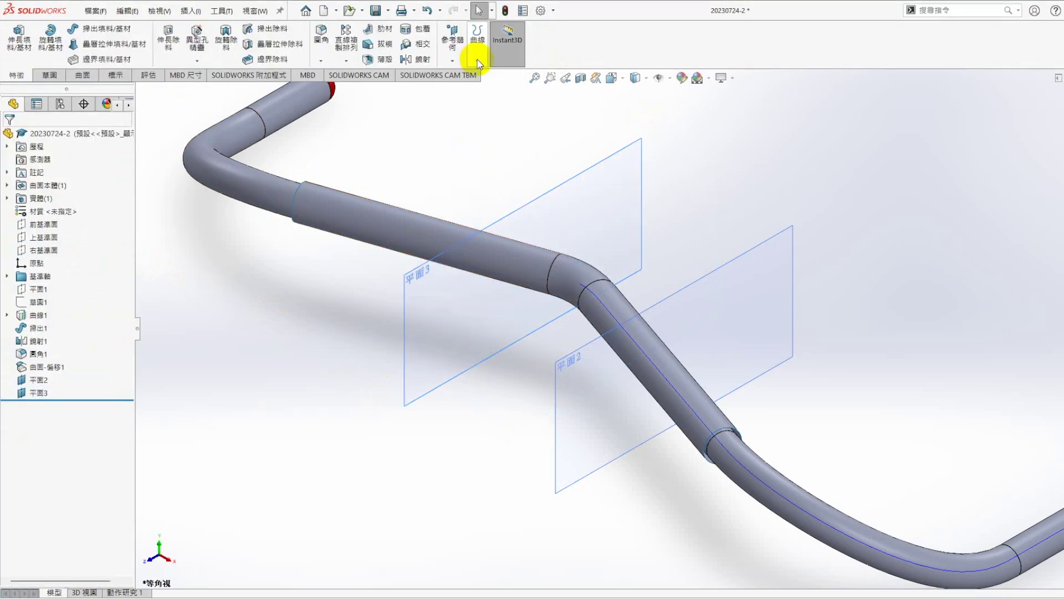
pyautogui.click(476, 60)
# Create split line 分割線1 where 平面2 intersects the sleeve face
pyautogui.click(499, 76)
pyautogui.click(44, 200)
pyautogui.click(568, 410)
pyautogui.click(631, 325)
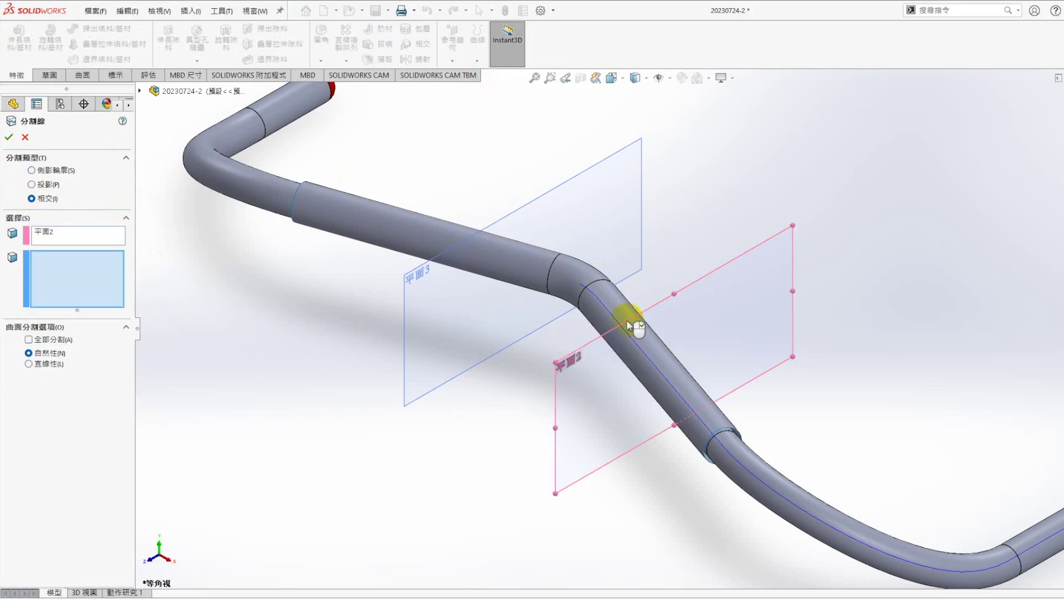
pyautogui.click(8, 137)
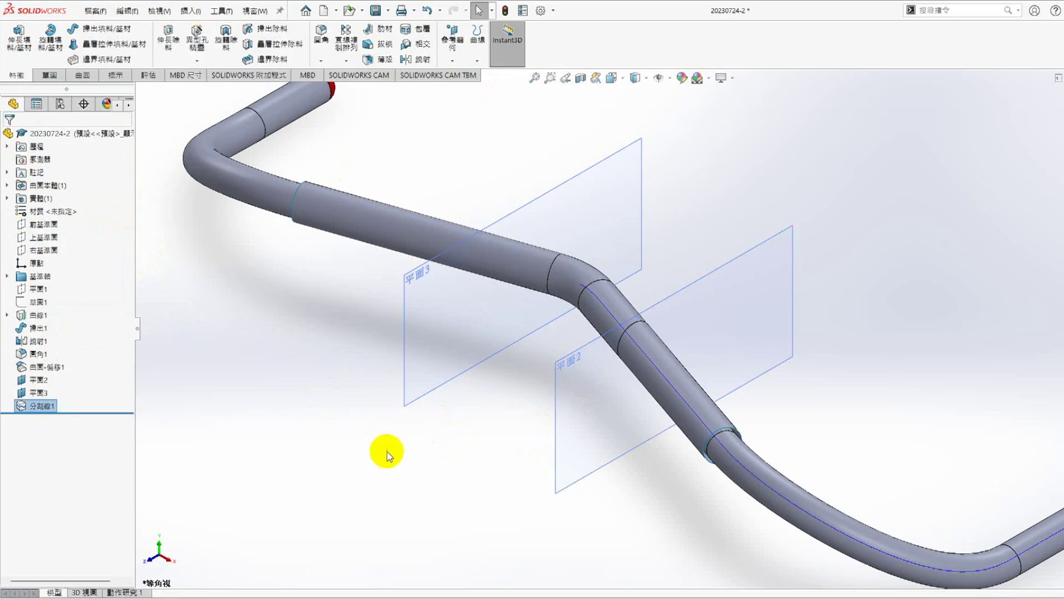
# Create split line 分割線2 where 平面3 intersects the sleeve face
pyautogui.click(477, 57)
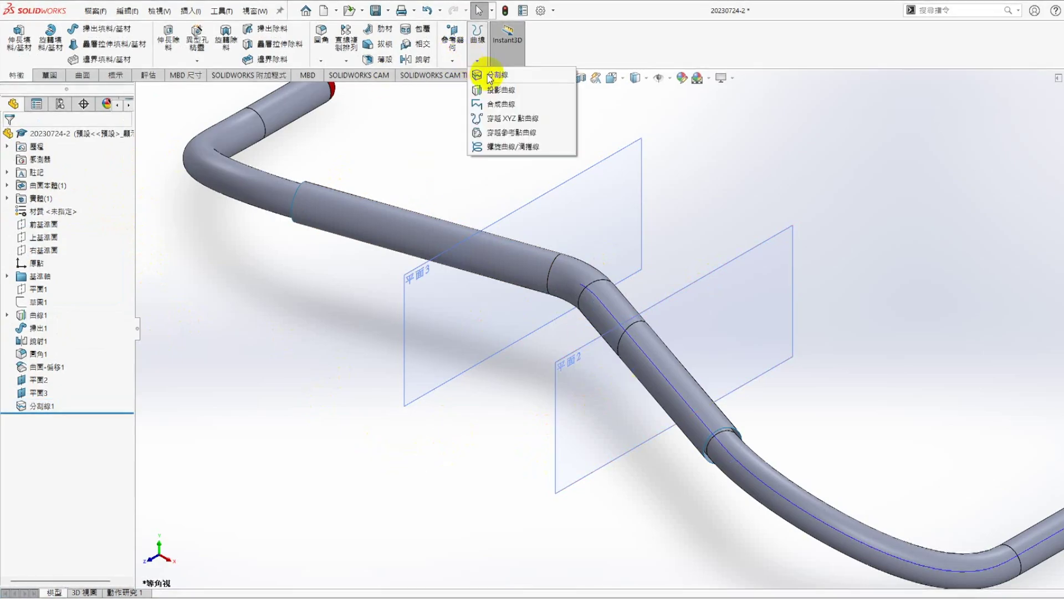
pyautogui.click(490, 71)
pyautogui.click(406, 310)
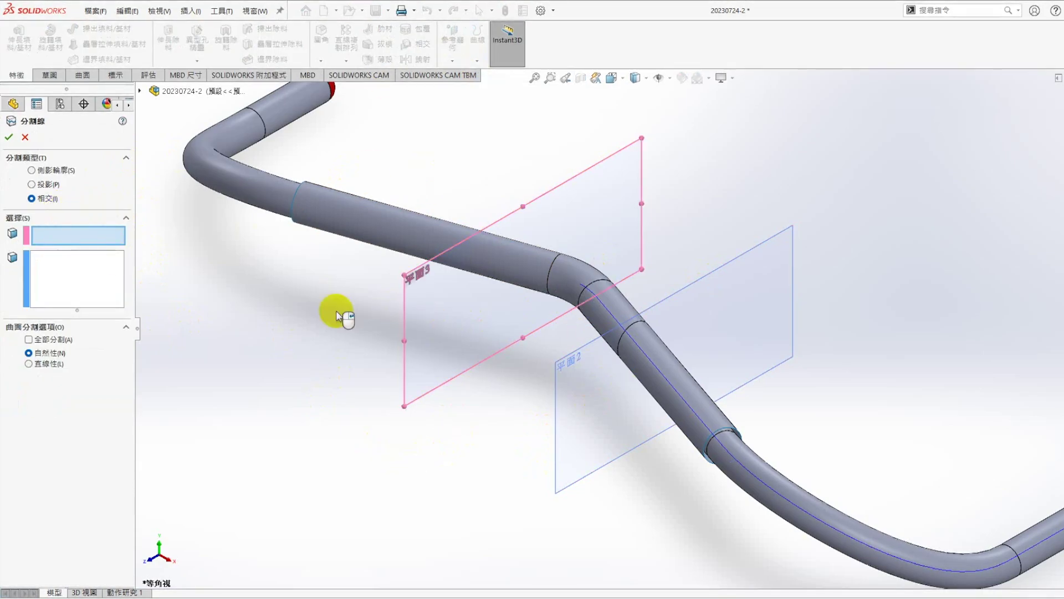
pyautogui.click(349, 235)
pyautogui.click(10, 137)
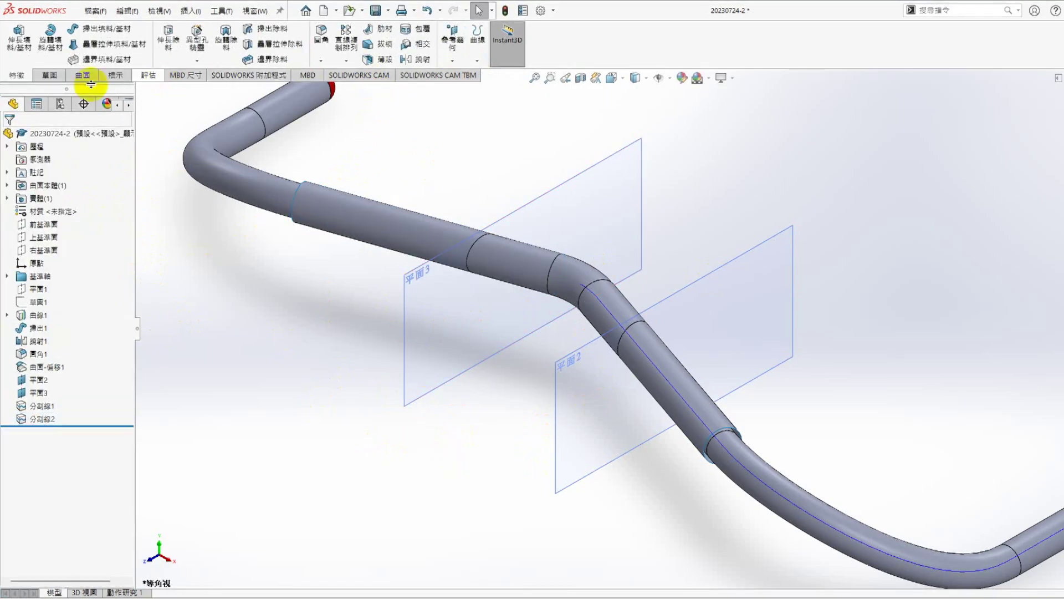
pyautogui.click(49, 76)
pyautogui.click(82, 76)
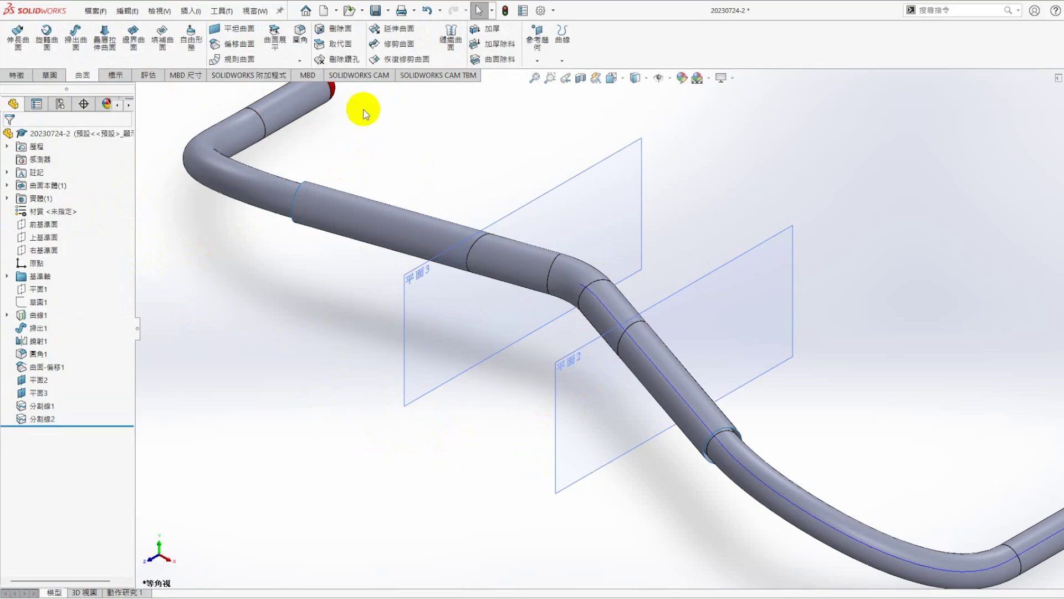
# Delete the two outer sleeve faces beyond 平面2 and 平面3 without patching
pyautogui.click(338, 28)
pyautogui.click(365, 214)
pyautogui.click(688, 405)
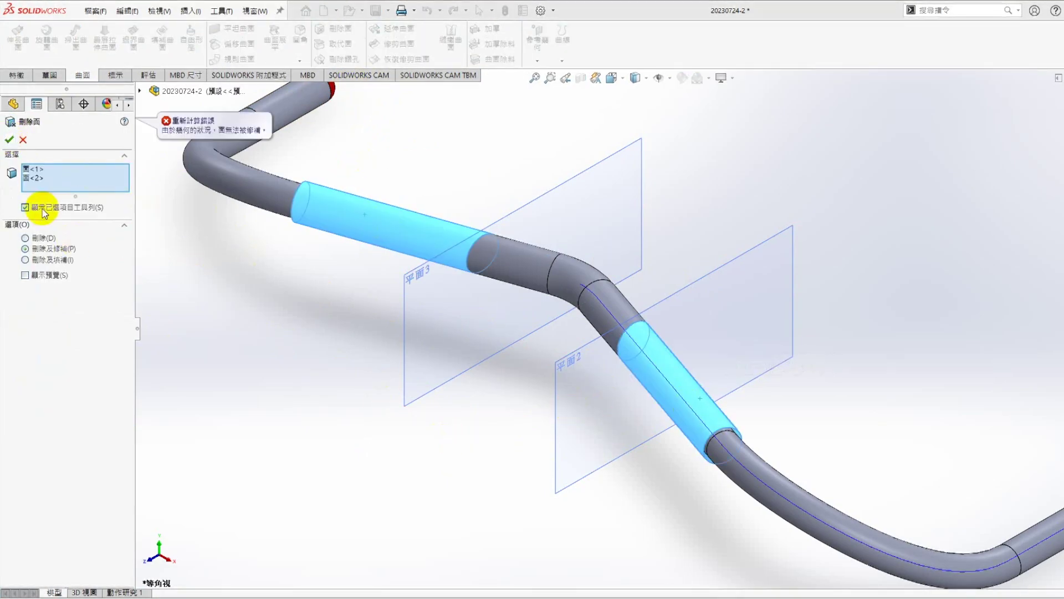
pyautogui.click(33, 238)
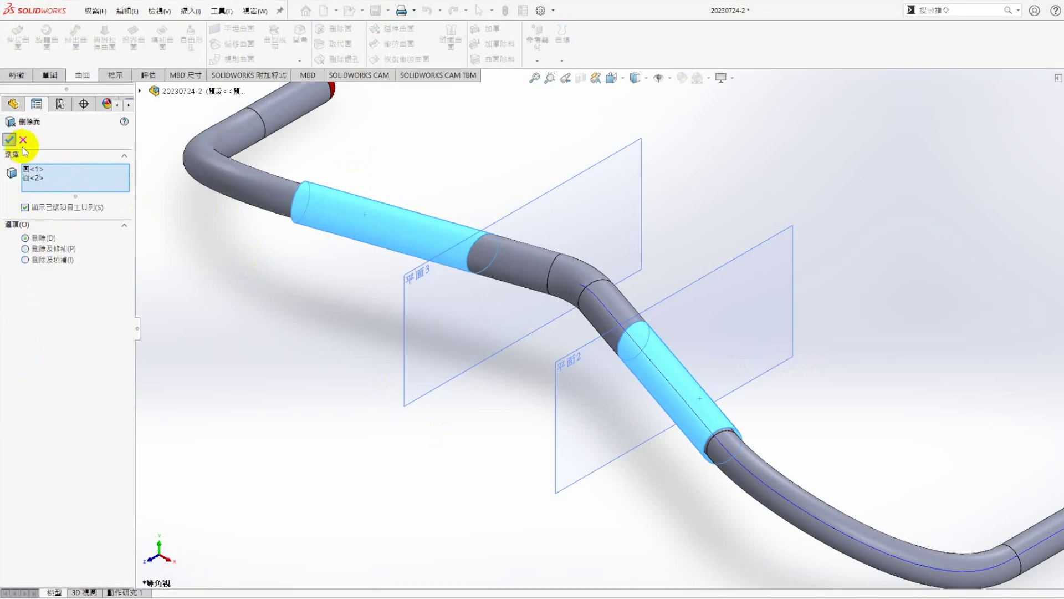
pyautogui.click(10, 139)
pyautogui.click(579, 447)
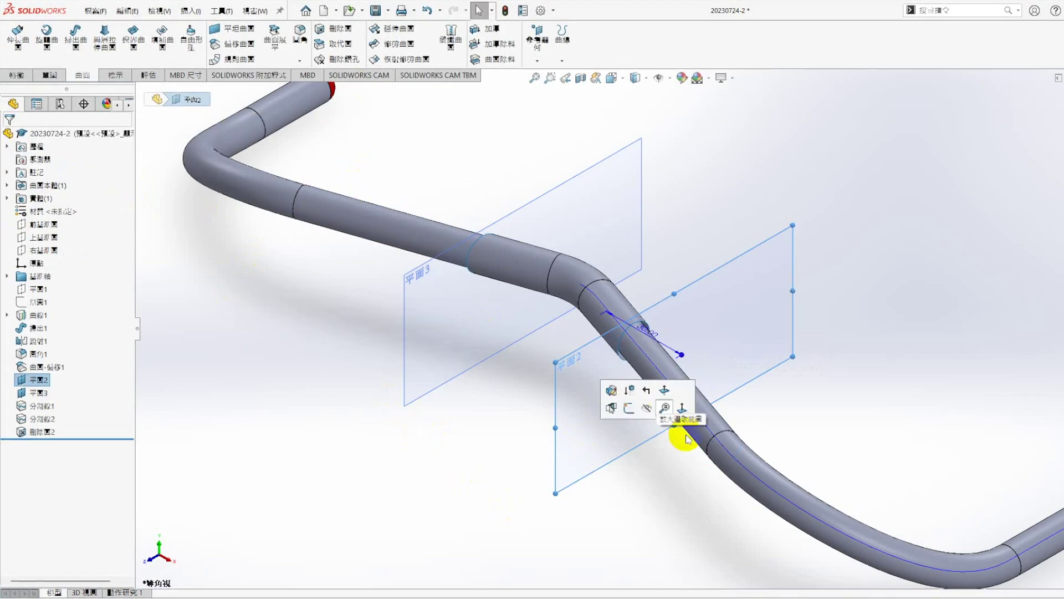
# Hide reference planes 平面2 and 平面3
pyautogui.scroll(-2, 612, 301)
pyautogui.scroll(-1, 612, 301)
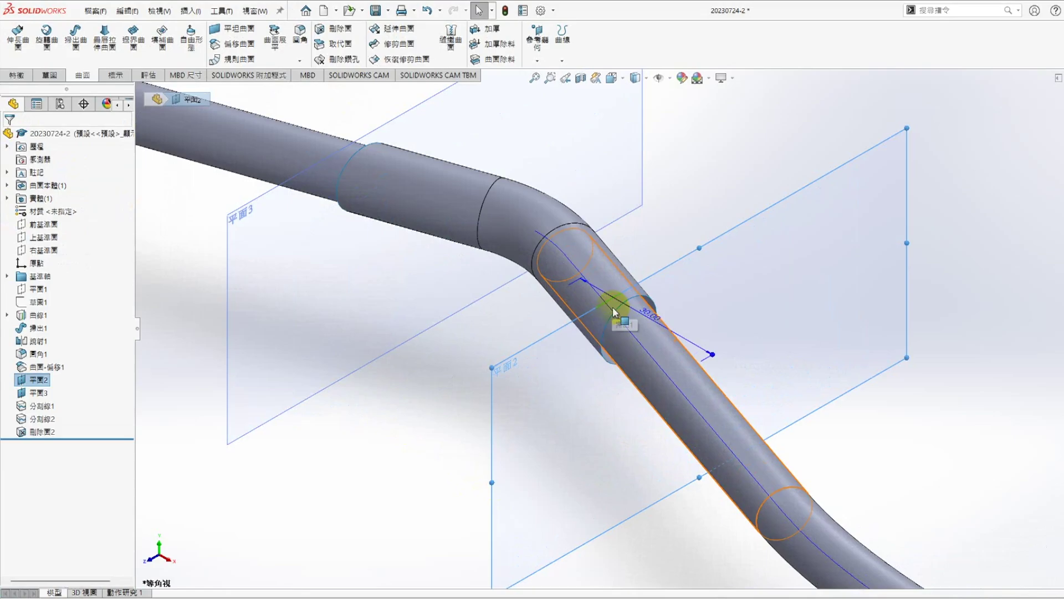
pyautogui.click(528, 408)
pyautogui.click(597, 375)
pyautogui.click(360, 272)
pyautogui.click(437, 248)
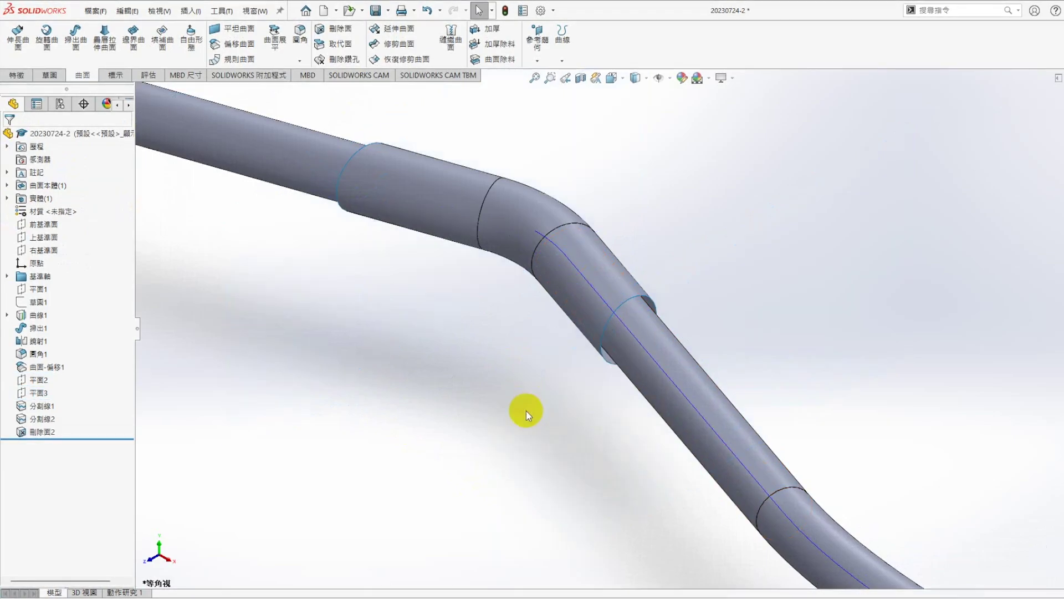
pyautogui.scroll(3, 577, 337)
pyautogui.scroll(-1, 650, 314)
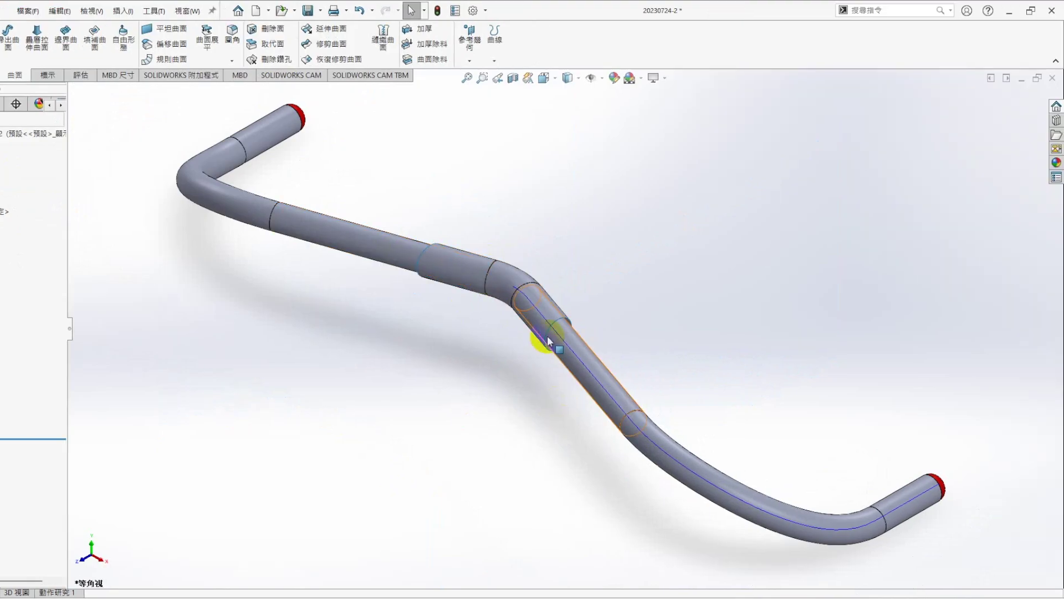
pyautogui.keyDown('ctrl'); pyautogui.moveTo(826, 506); pyautogui.dragTo(761, 474, button='middle'); pyautogui.keyUp('ctrl')
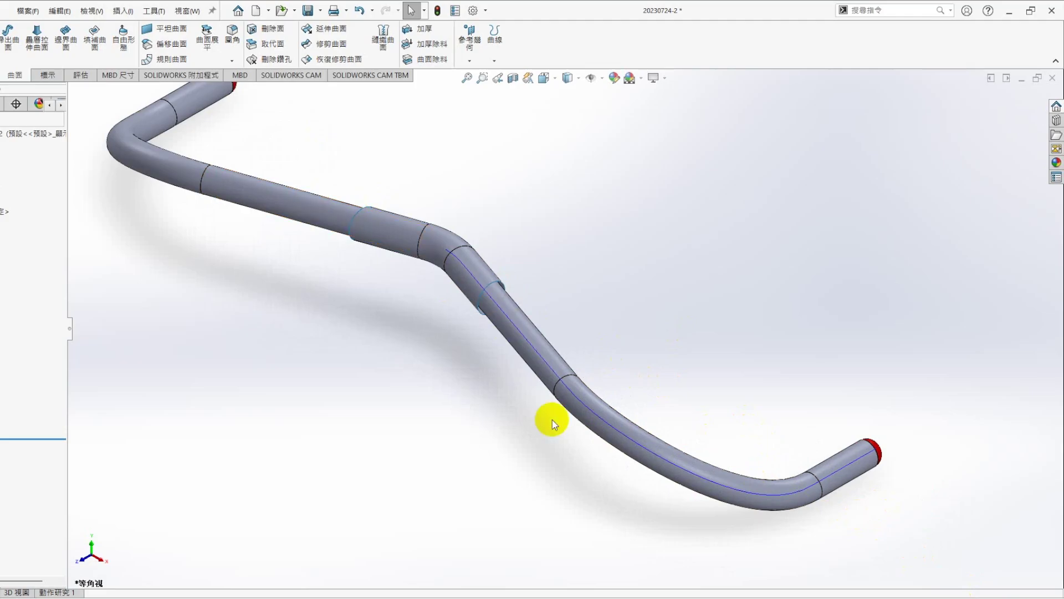
pyautogui.scroll(3, 499, 355)
pyautogui.scroll(-3, 404, 229)
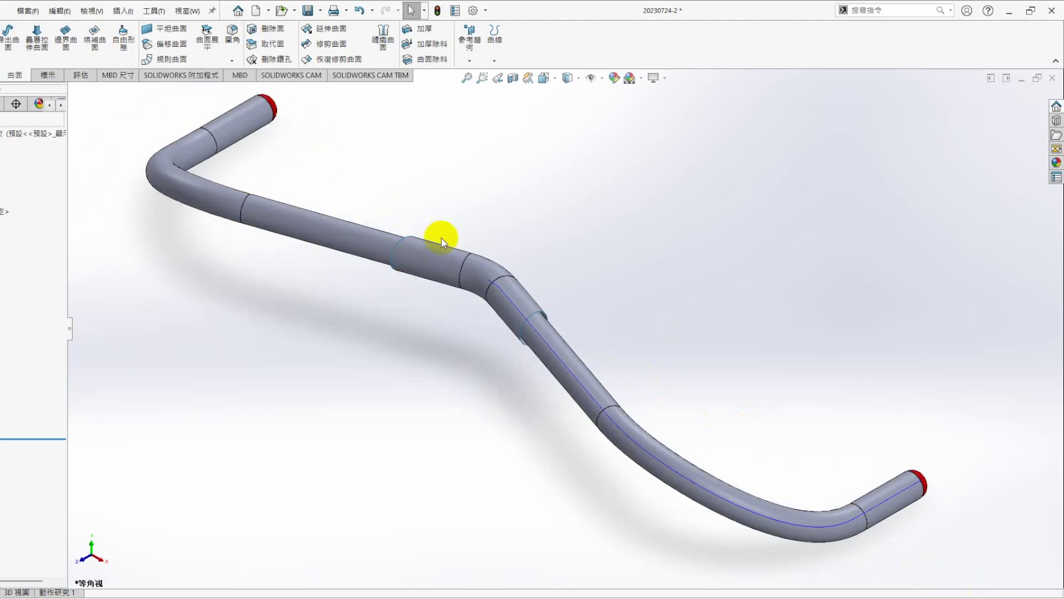